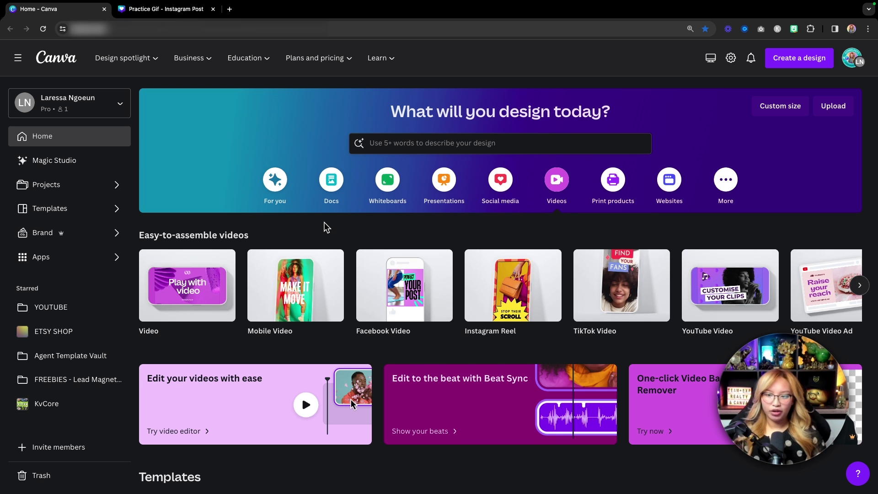
# Step: Create a blank Mobile Video design with a single 5-second page
pyautogui.moveTo(314, 257)
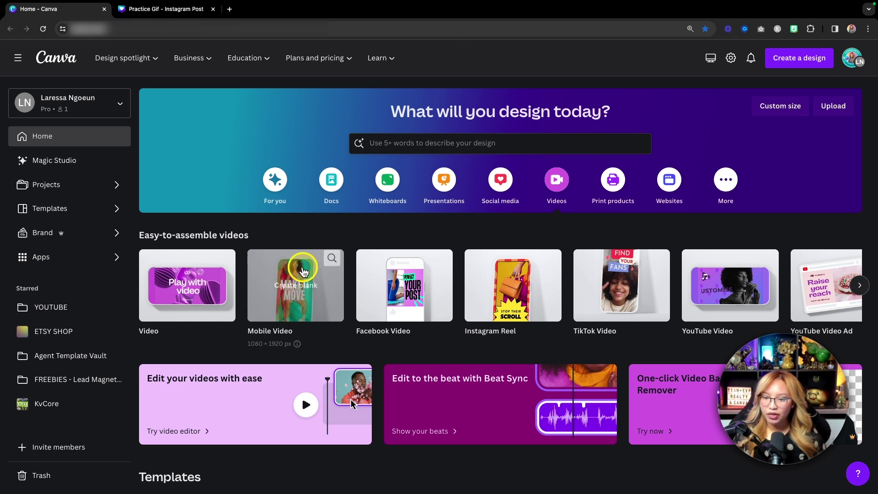
pyautogui.click(296, 303)
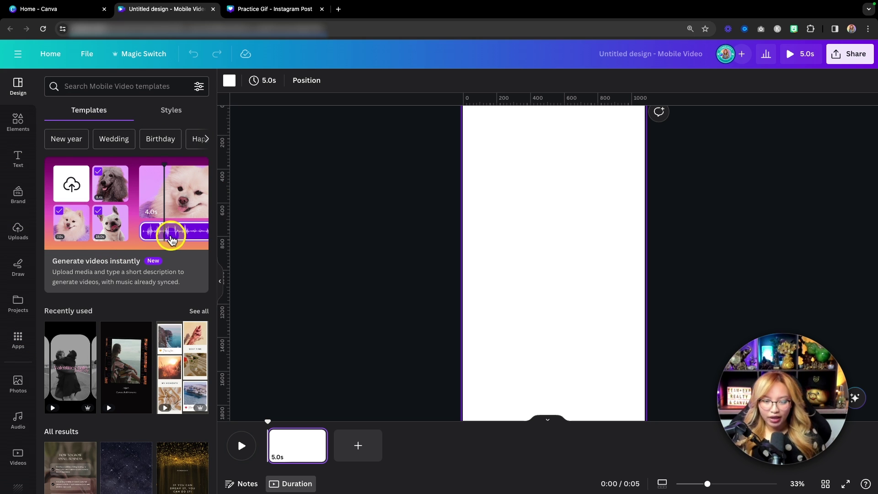
# Step: Start Generate videos instantly and pick the 5,000 subscribers, 5000 thumbnail and rainbow banner images
pyautogui.click(163, 221)
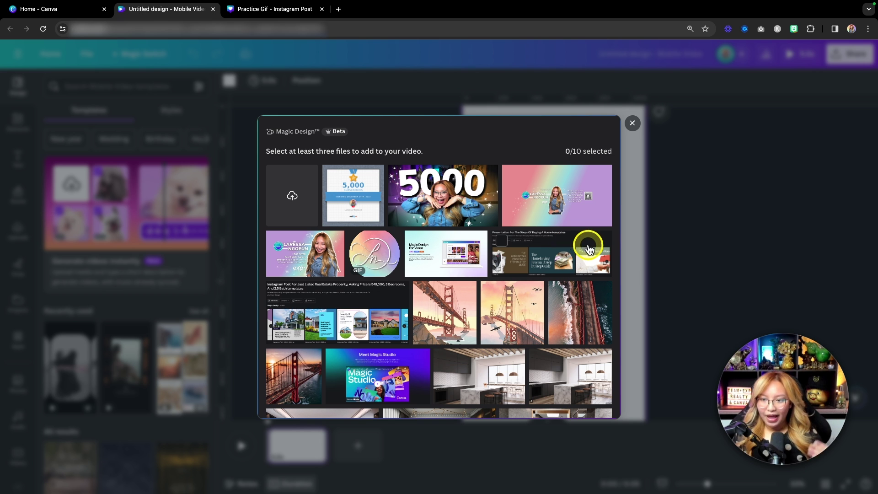
pyautogui.click(366, 198)
pyautogui.click(427, 200)
pyautogui.click(519, 190)
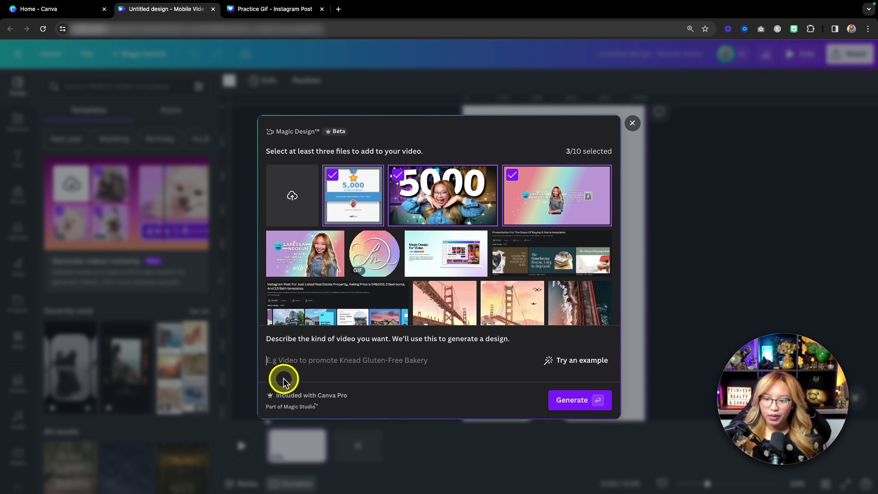
pyautogui.press('fn')
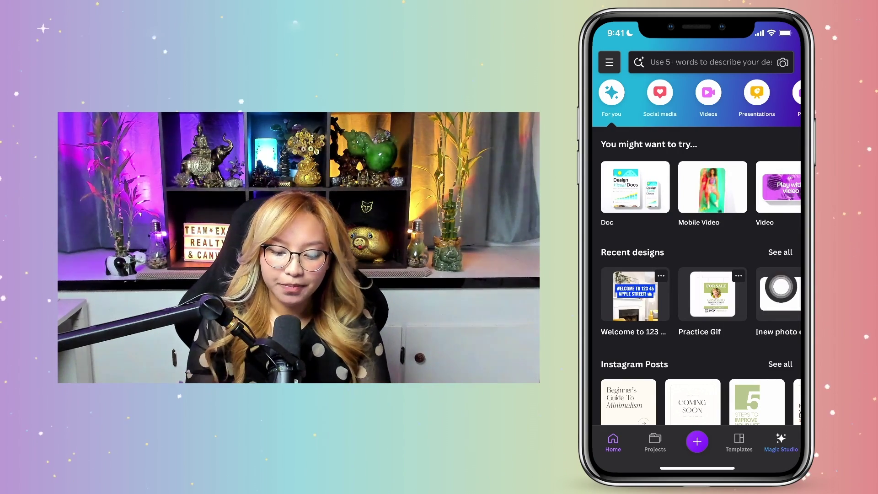
# Step: On the phone, create a blank Mobile Video and launch Videos in an instant
pyautogui.click(781, 287)
pyautogui.click(697, 360)
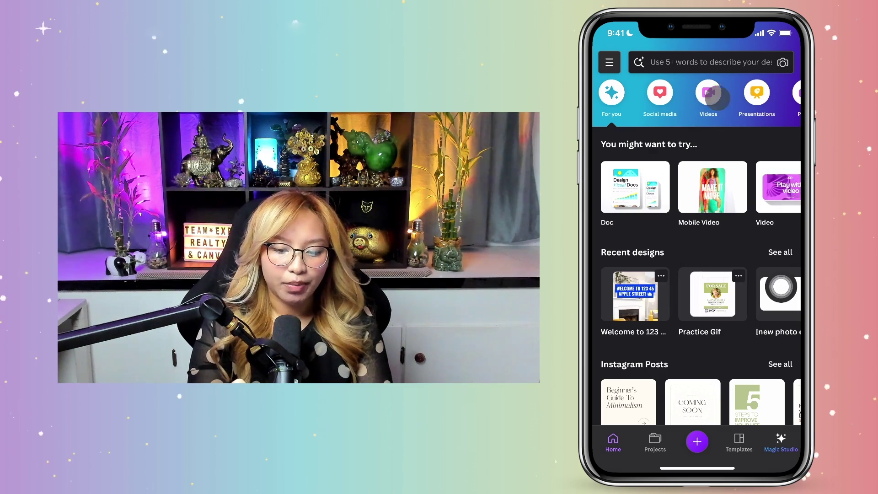
pyautogui.click(711, 93)
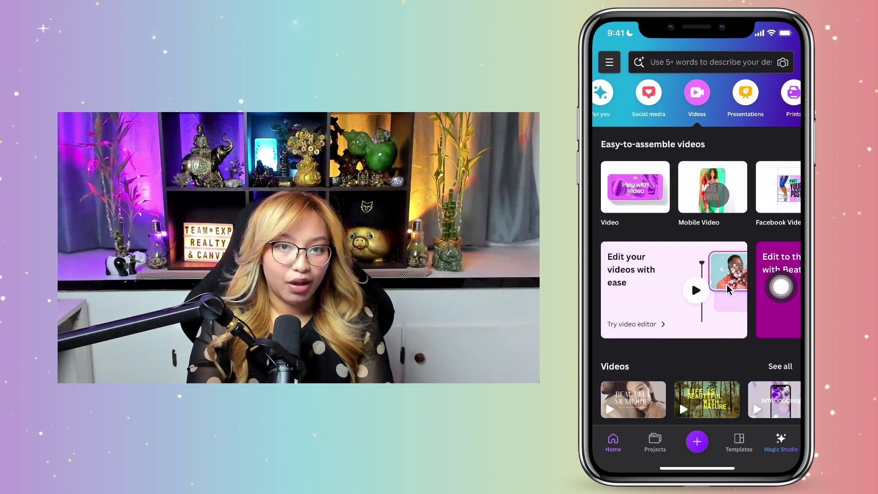
pyautogui.click(715, 195)
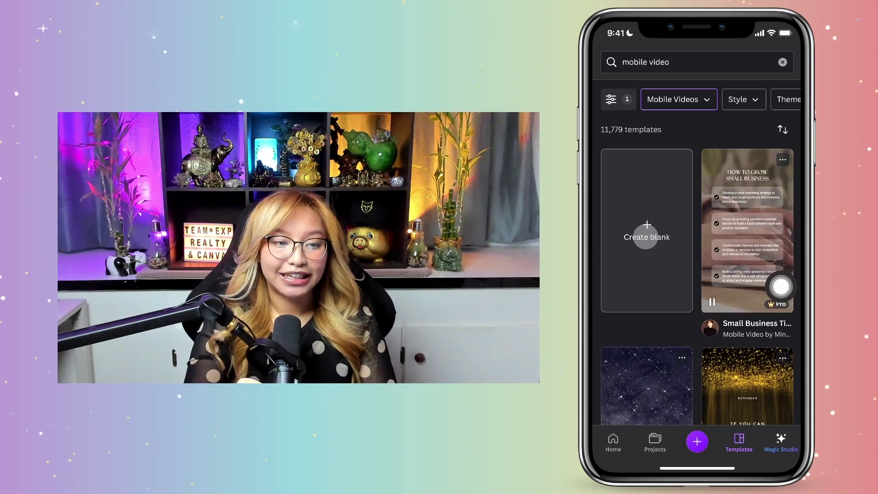
pyautogui.click(646, 237)
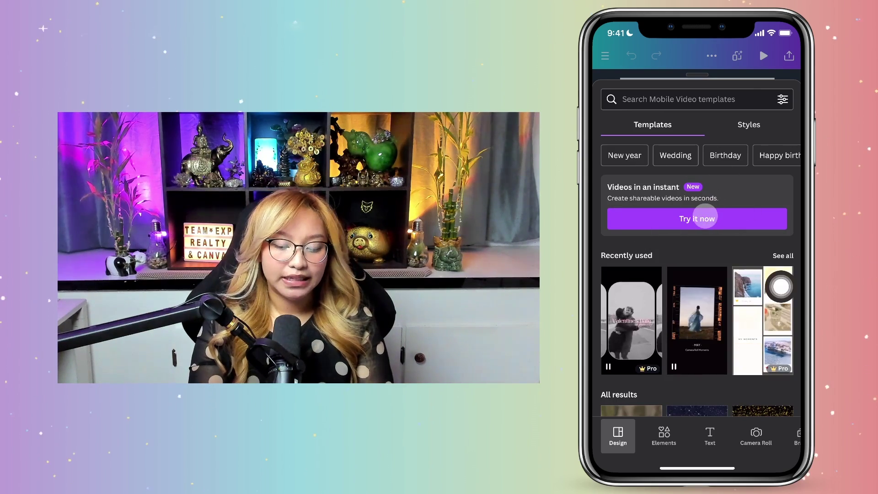
pyautogui.click(707, 220)
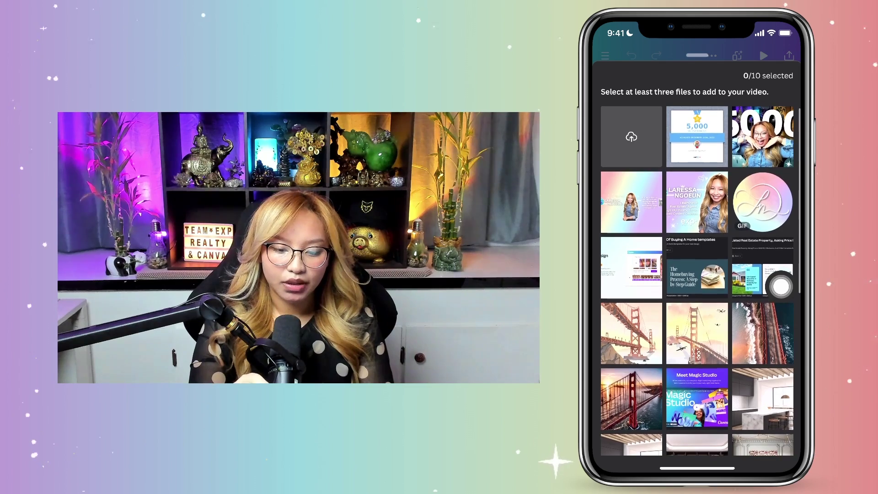
# Step: Choose to upload new media from the phone's photo library
pyautogui.click(632, 137)
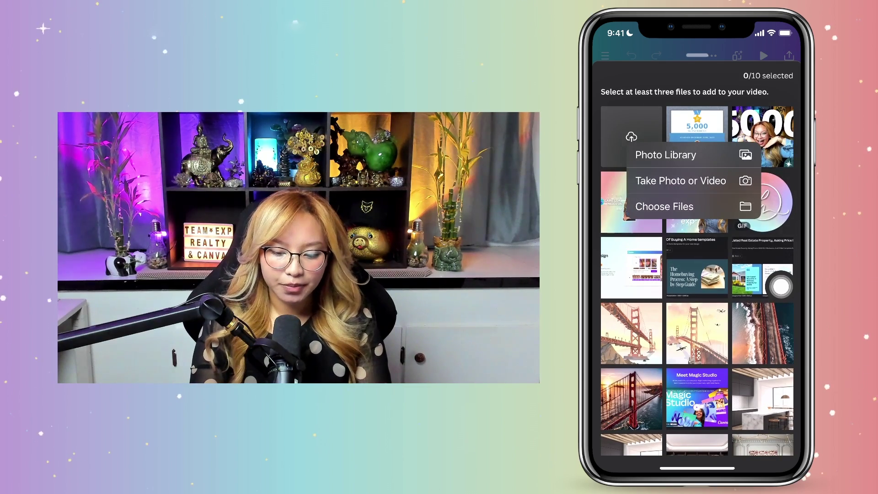
pyautogui.click(780, 286)
pyautogui.click(650, 259)
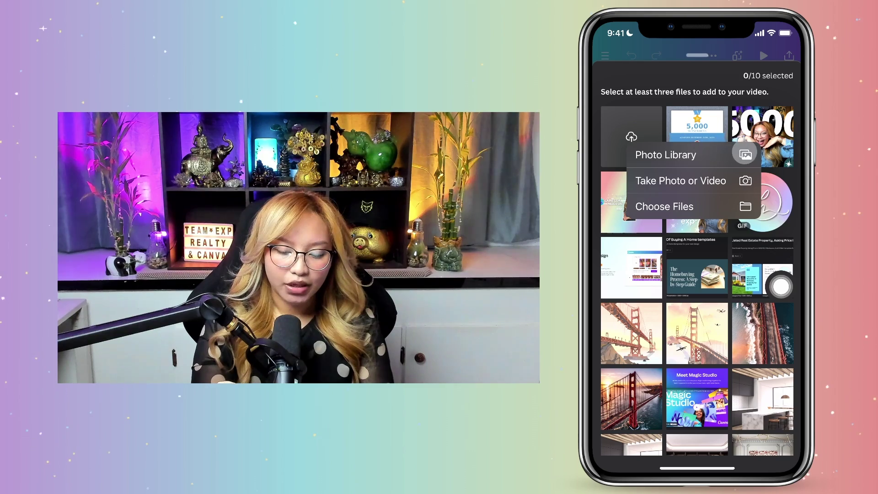
pyautogui.click(709, 156)
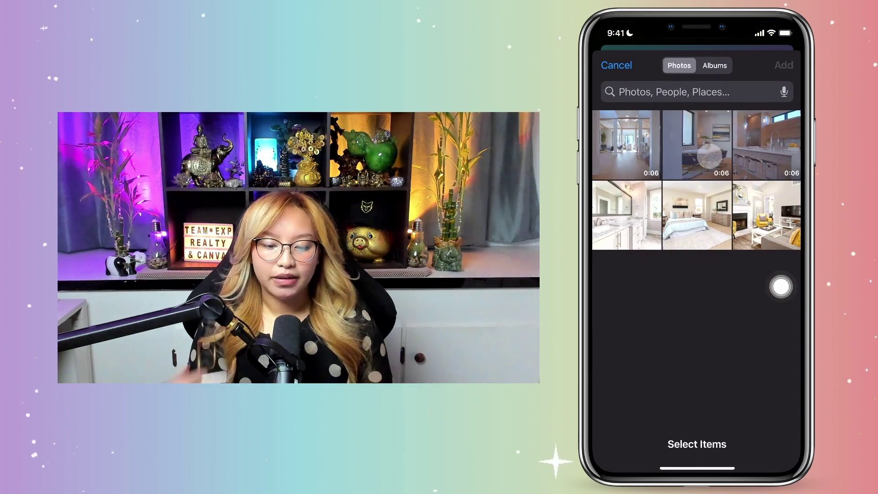
# Step: Add the hallway, dining room and kitchen clips plus living room, bedroom and bathroom photos
pyautogui.click(631, 156)
pyautogui.click(696, 148)
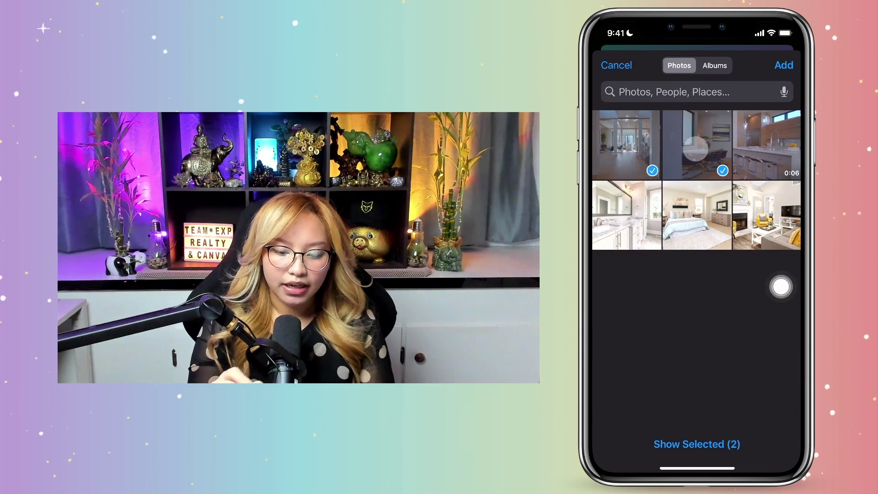
pyautogui.click(780, 151)
pyautogui.click(779, 208)
pyautogui.click(708, 210)
pyautogui.click(635, 216)
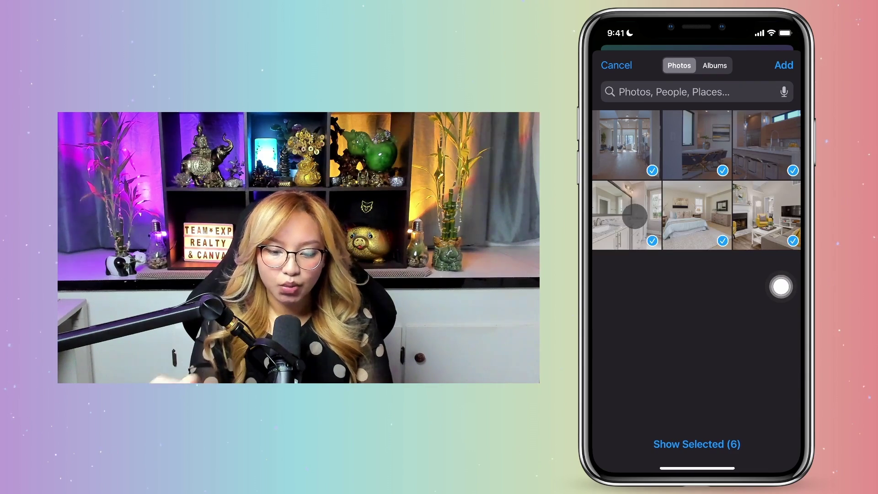
pyautogui.click(783, 67)
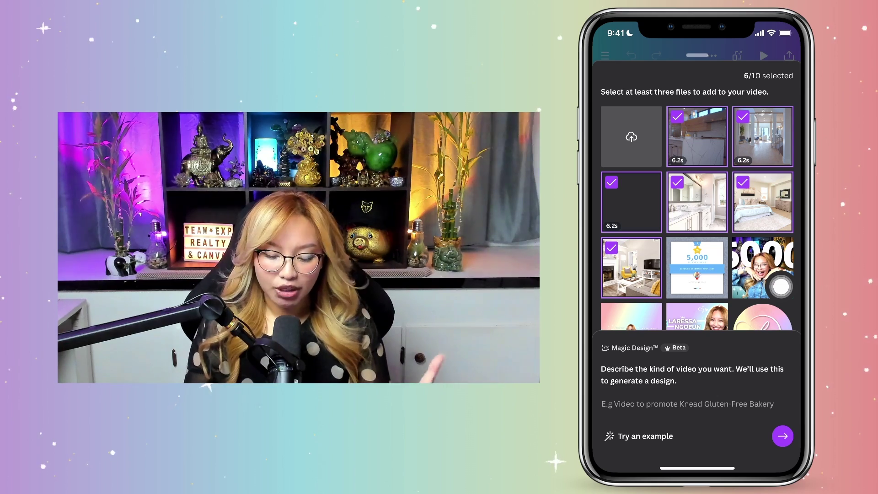
pyautogui.click(688, 404)
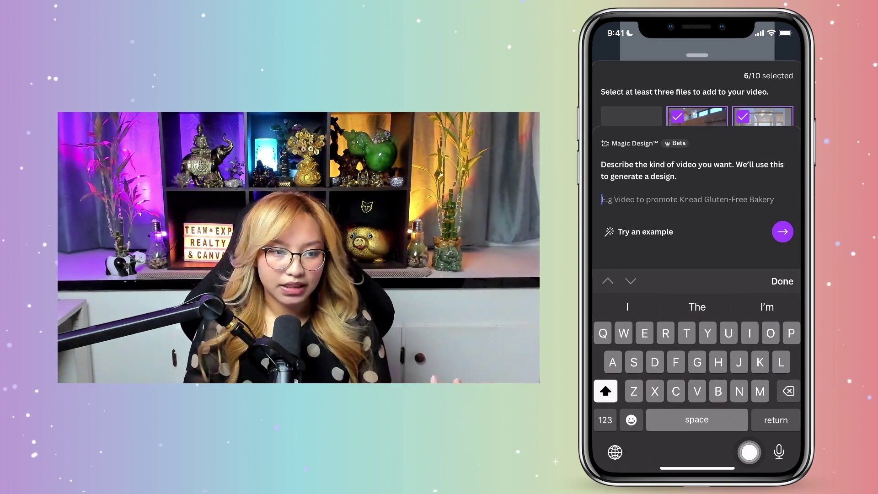
pyautogui.write('New re')
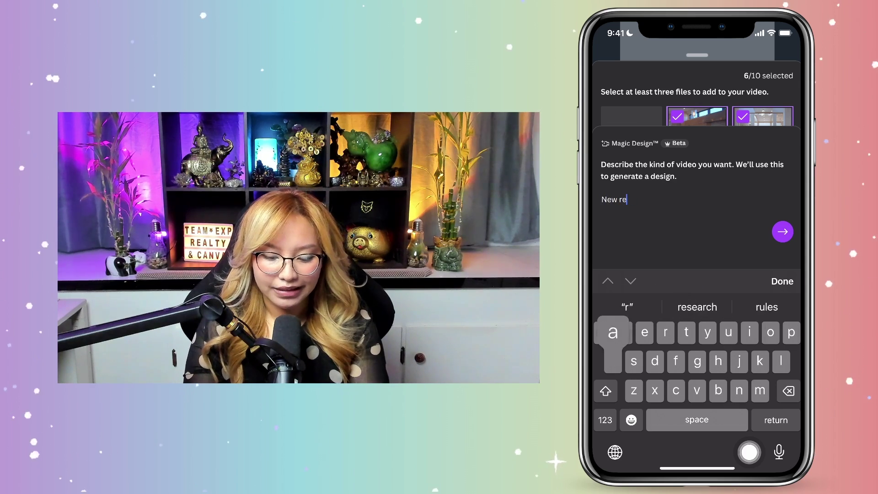
pyautogui.write('al eatate listing')
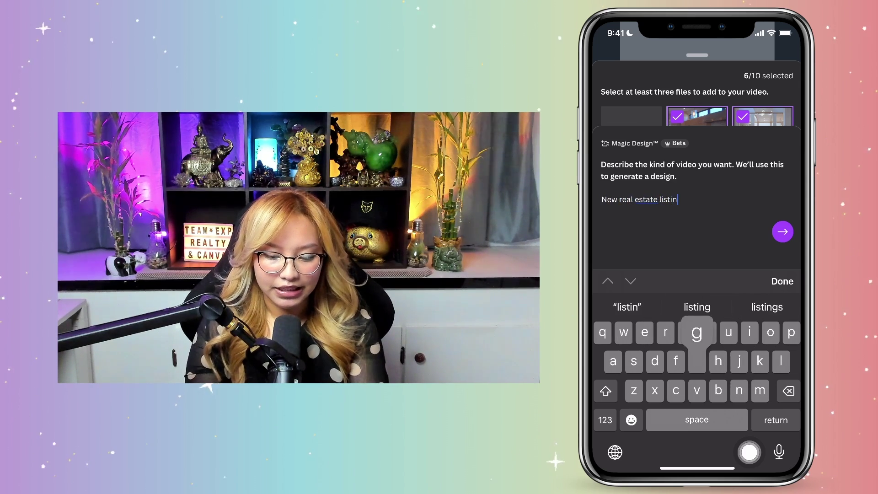
pyautogui.click(606, 420)
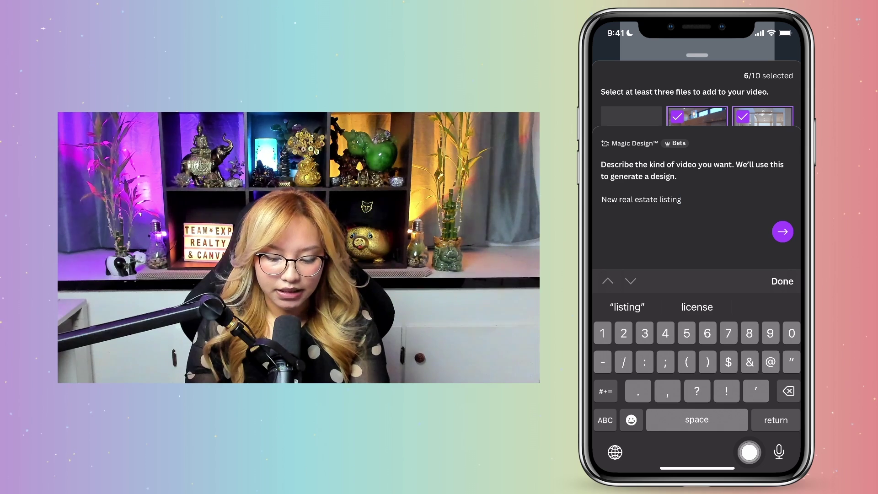
pyautogui.click(606, 391)
pyautogui.click(605, 391)
pyautogui.write(':')
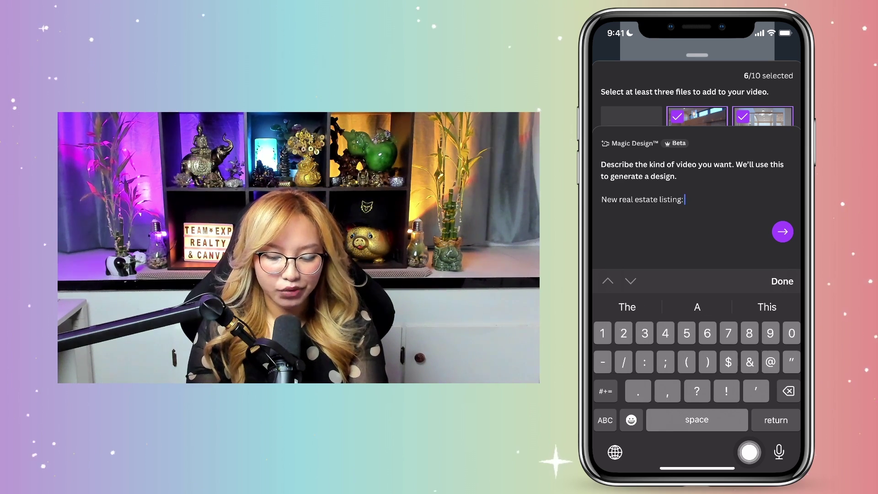
pyautogui.click(606, 420)
pyautogui.write('145')
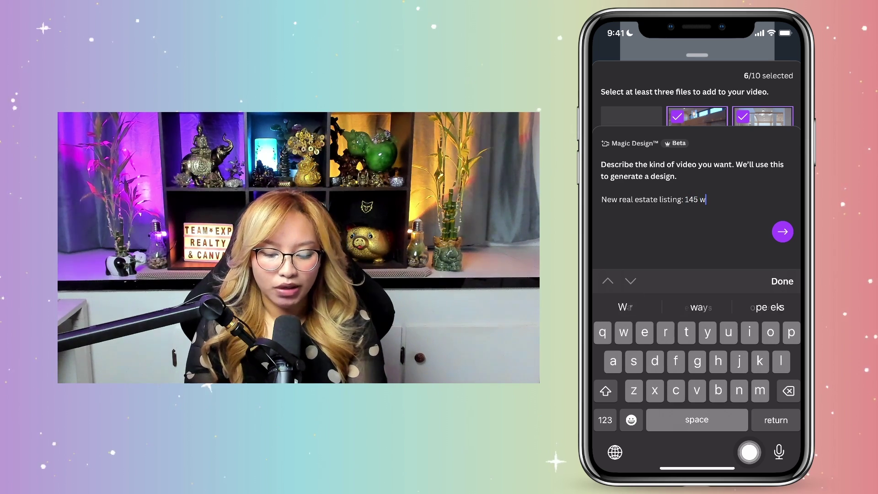
pyautogui.click(606, 420)
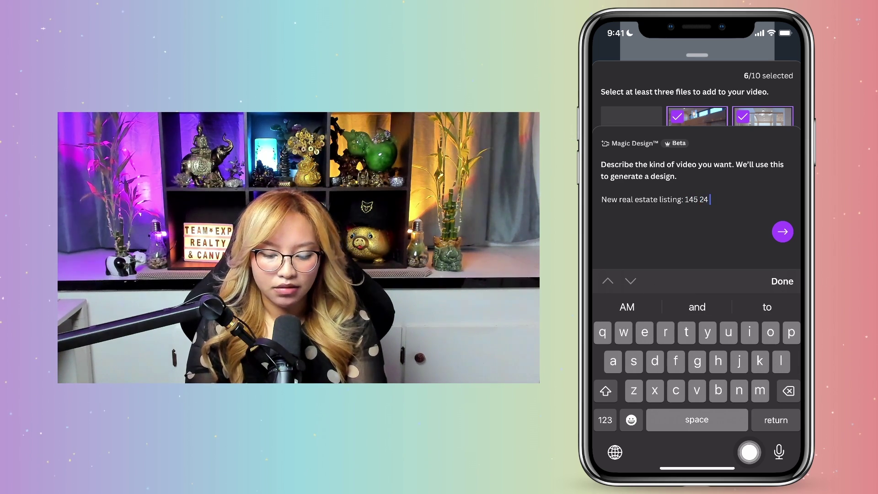
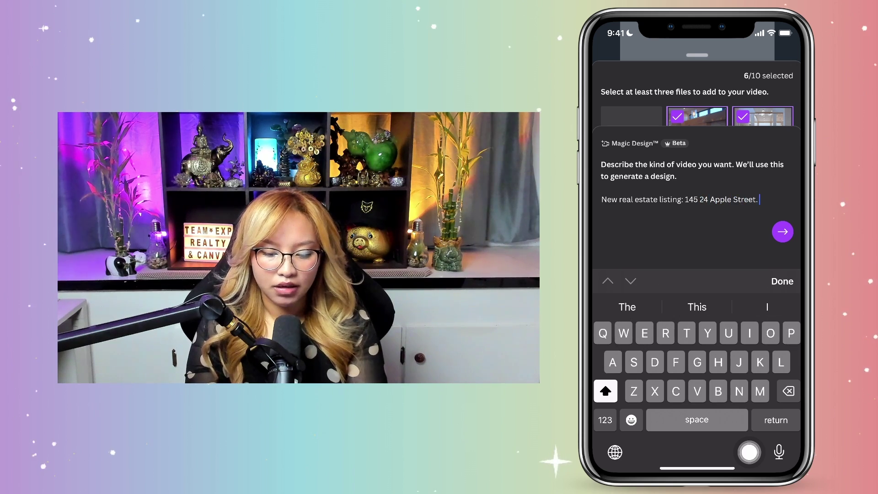
# Step: Append the room count '3 bed 2 bath' to the description
pyautogui.click(605, 420)
pyautogui.write('3 ')
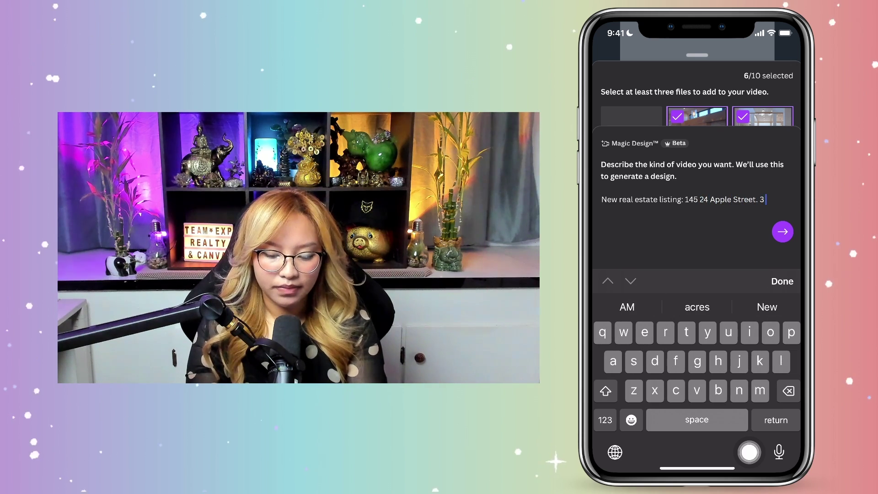
pyautogui.write('bed')
pyautogui.click(605, 420)
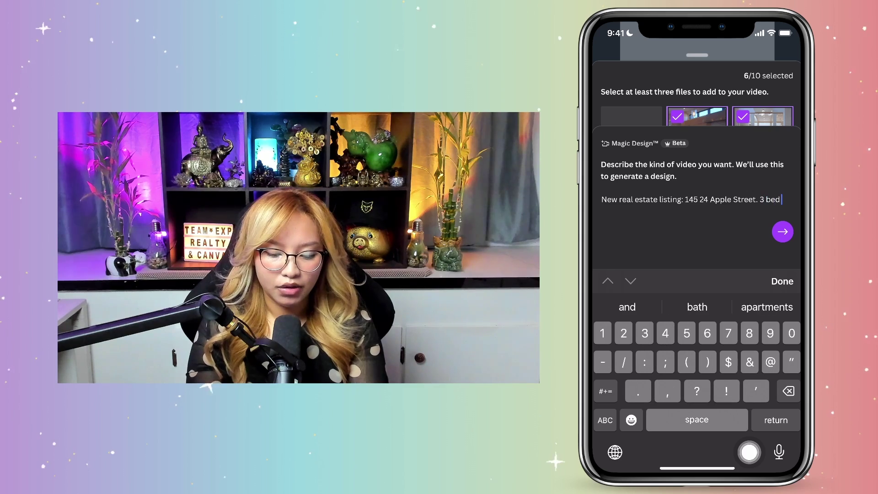
pyautogui.write('2 b')
pyautogui.write('ath')
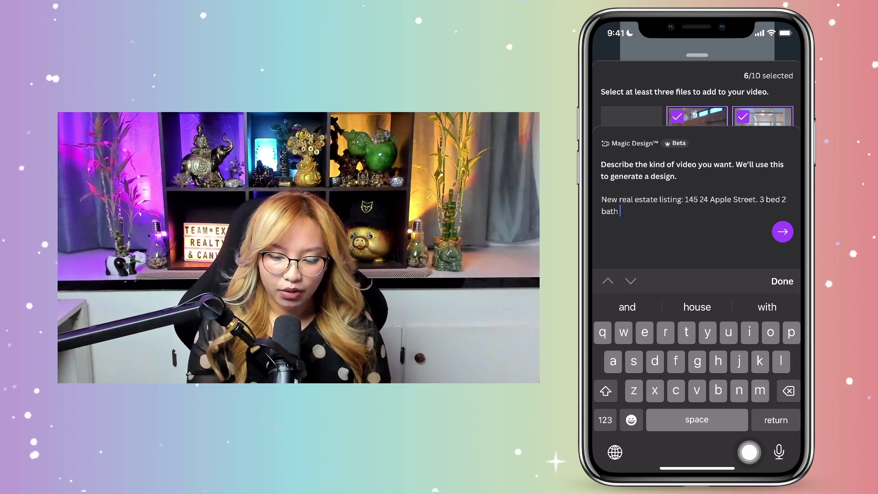
# Step: Generate the video from the listing description
pyautogui.click(749, 451)
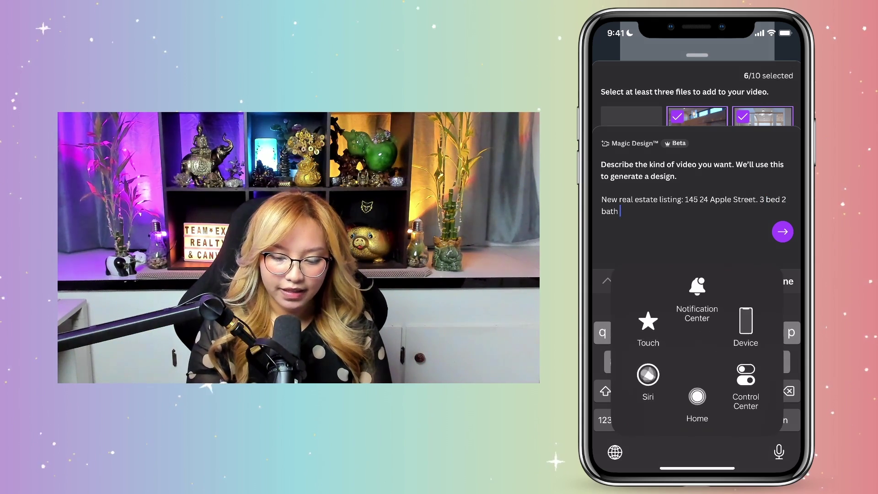
pyautogui.click(698, 361)
pyautogui.click(783, 232)
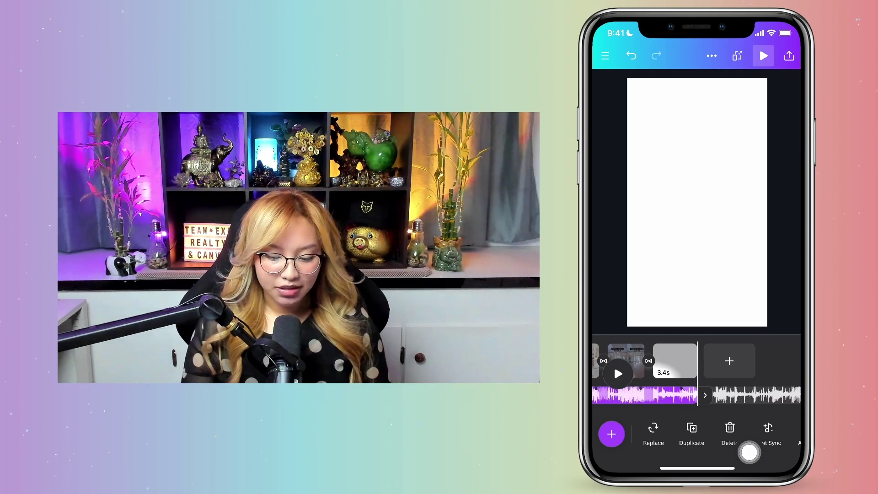
# Step: Scroll the timeline left and right to review the generated clips
pyautogui.hscroll(-4, 697, 362)
pyautogui.hscroll(1, 696, 362)
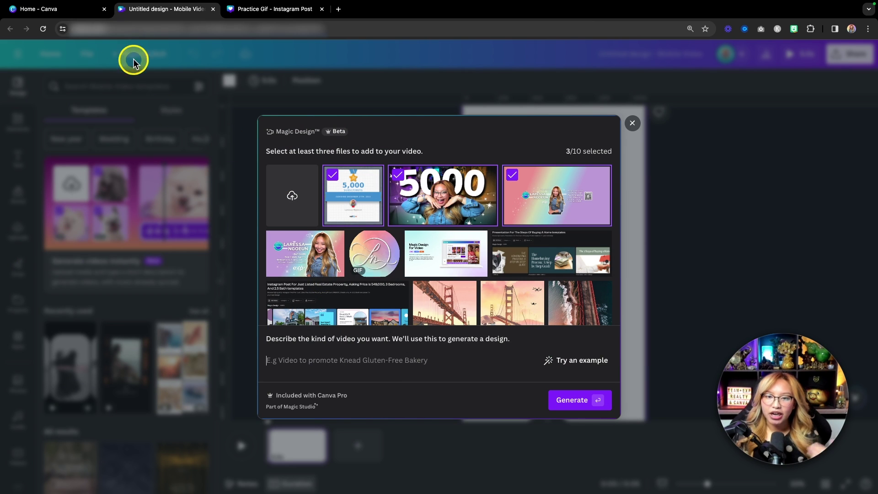
pyautogui.click(47, 10)
pyautogui.click(42, 29)
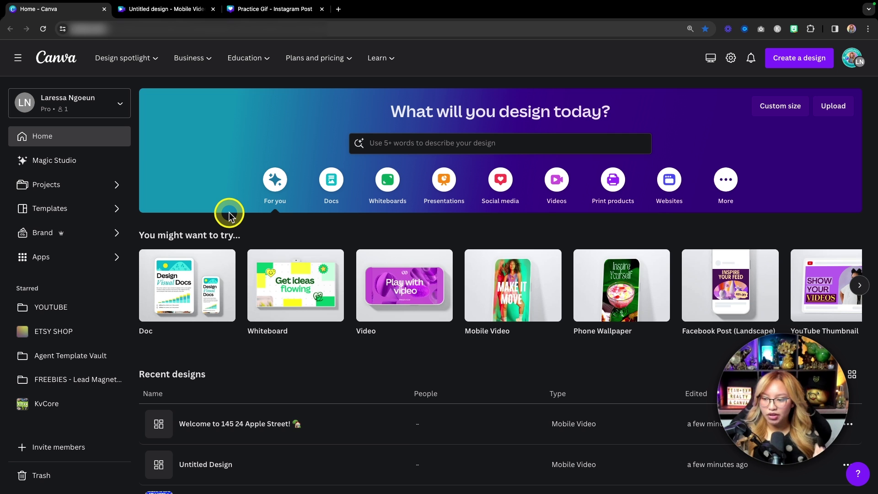
pyautogui.press('fn')
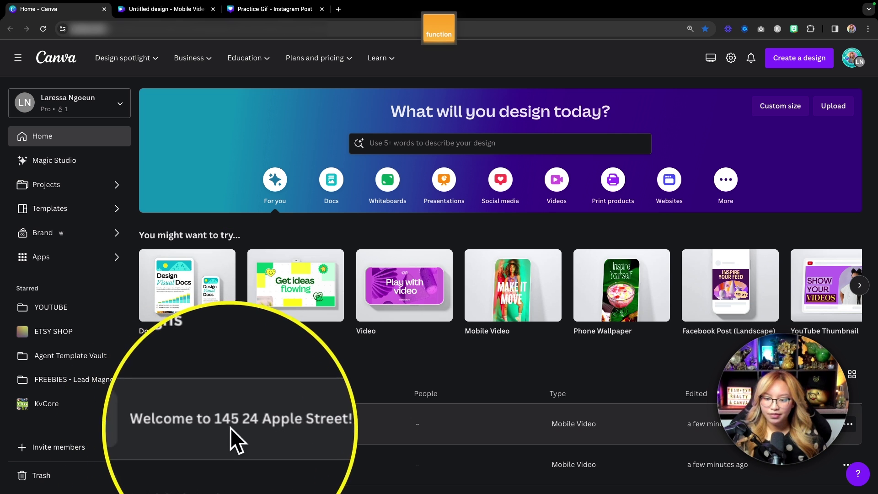
pyautogui.moveTo(702, 430)
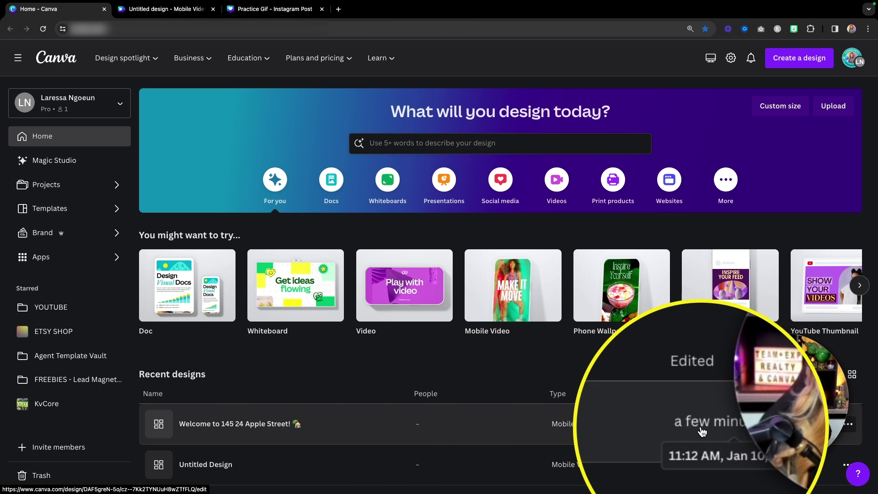
pyautogui.click(300, 424)
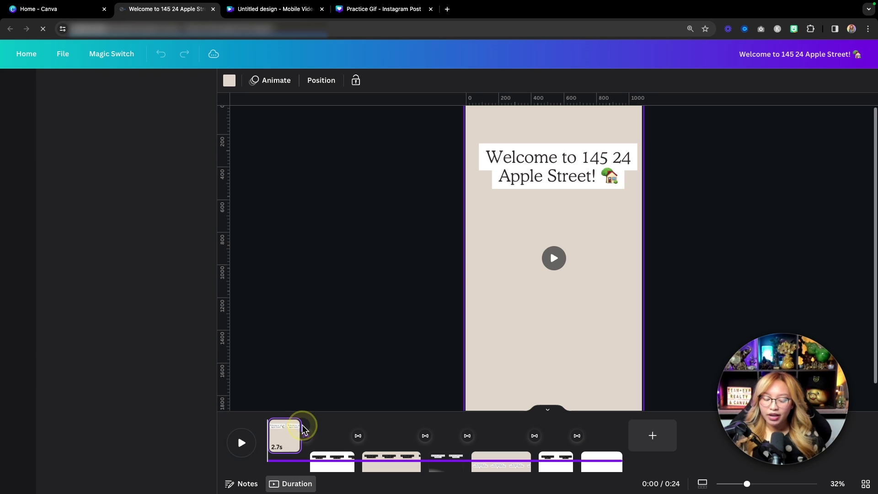
# Step: Play and pause the listing video, then scrub back to page 2's dining-room scene
pyautogui.click(248, 443)
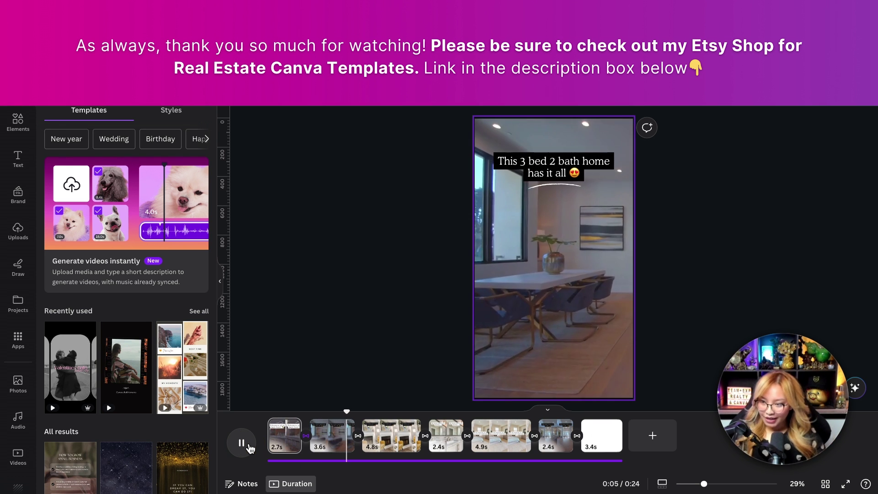
pyautogui.click(242, 443)
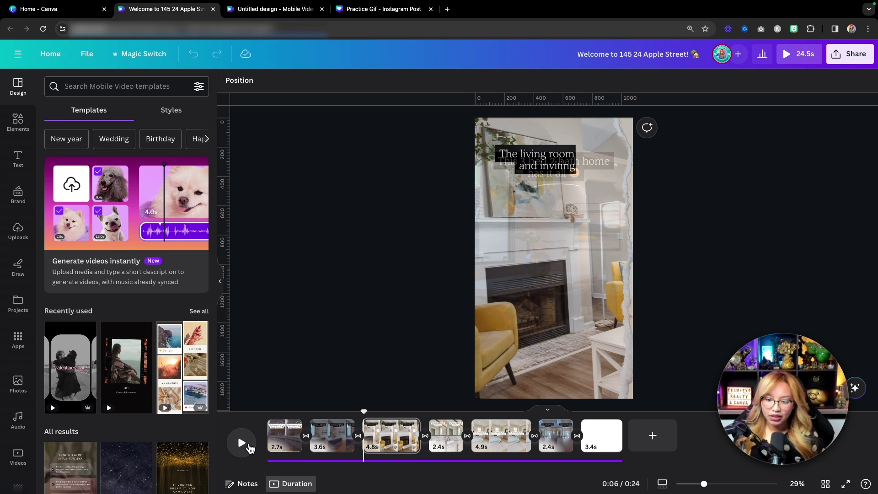
pyautogui.moveTo(365, 413); pyautogui.dragTo(335, 419)
pyautogui.click(334, 420)
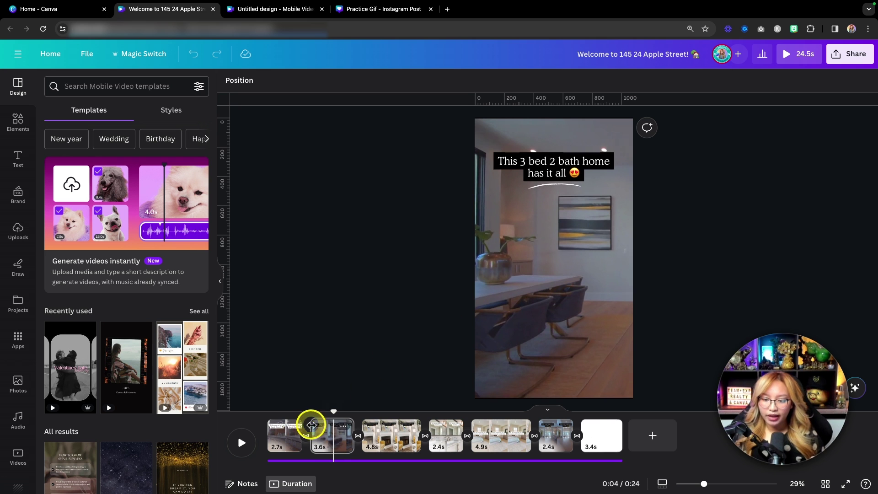
pyautogui.moveTo(335, 410); pyautogui.dragTo(373, 419)
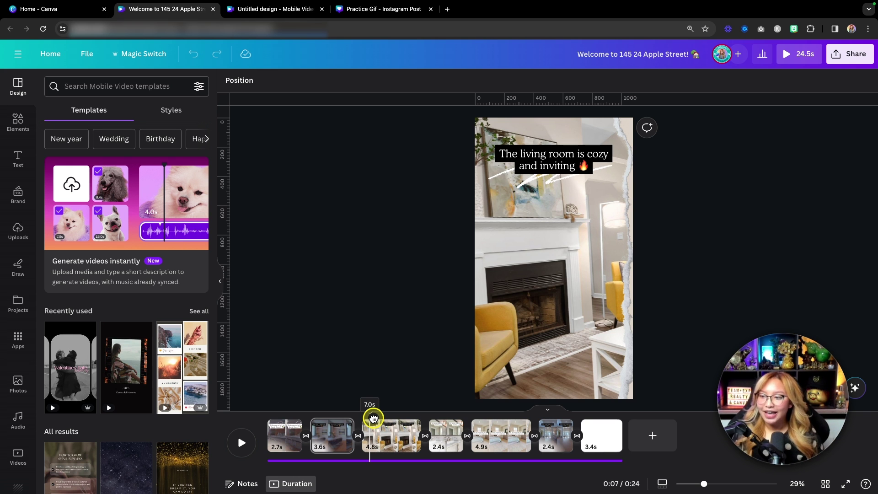
# Step: Scrub into the living-room scene, nudge its torn-paper photo left, then undo the move
pyautogui.moveTo(373, 419); pyautogui.dragTo(375, 418)
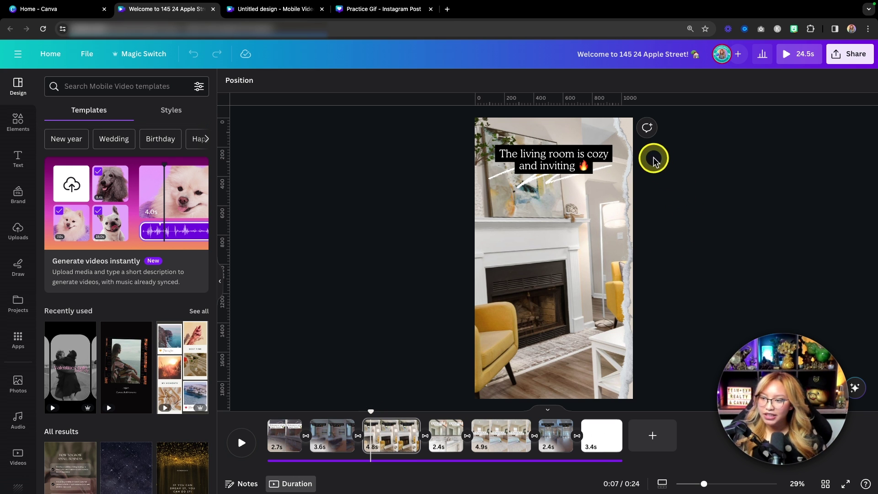
pyautogui.press('fn')
pyautogui.click(630, 185)
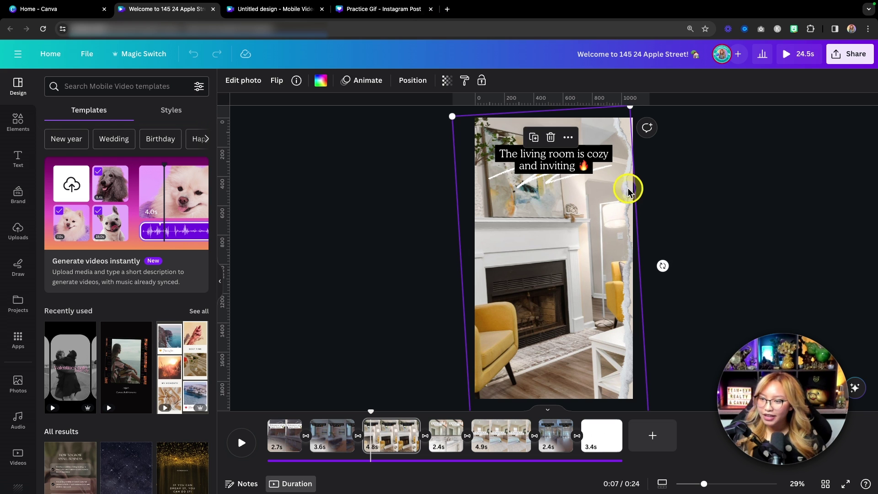
pyautogui.moveTo(607, 192); pyautogui.dragTo(591, 200)
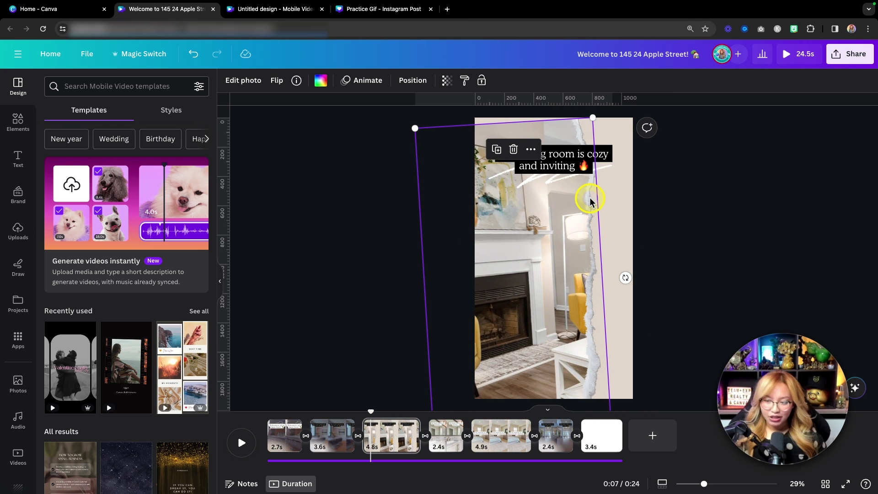
pyautogui.hotkey('ctrl', 'z')
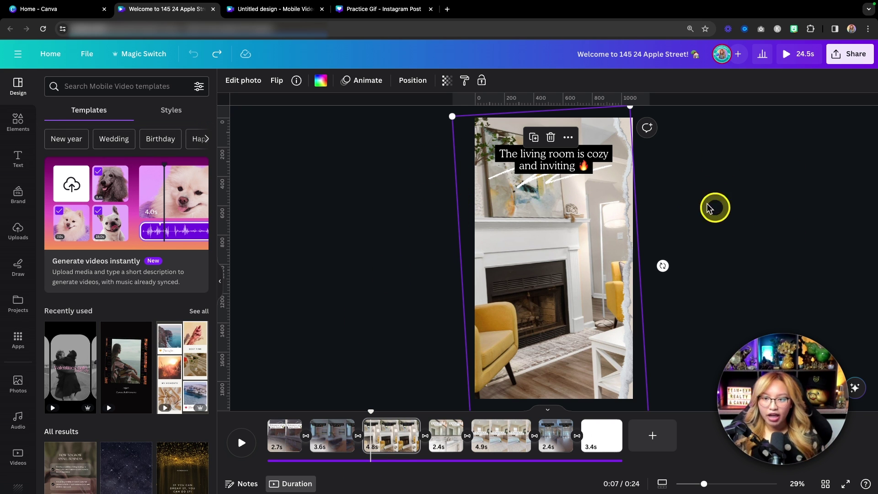
pyautogui.press('alt')
# Step: Select the living-room caption and look through its font, colour and effect options
pyautogui.scroll(3, 587, 178)
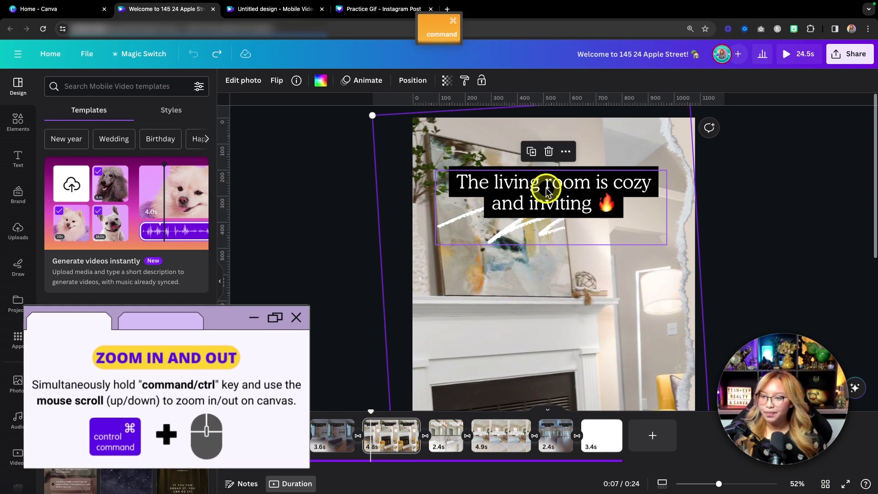
pyautogui.click(535, 200)
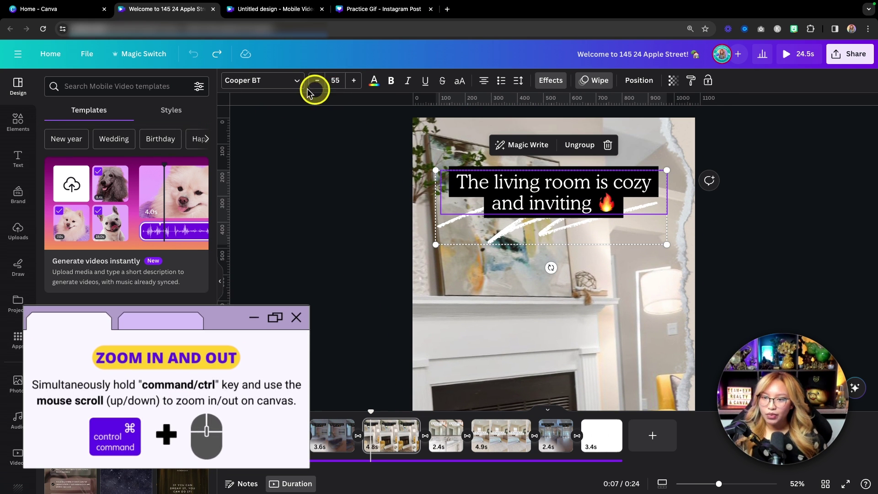
pyautogui.click(257, 81)
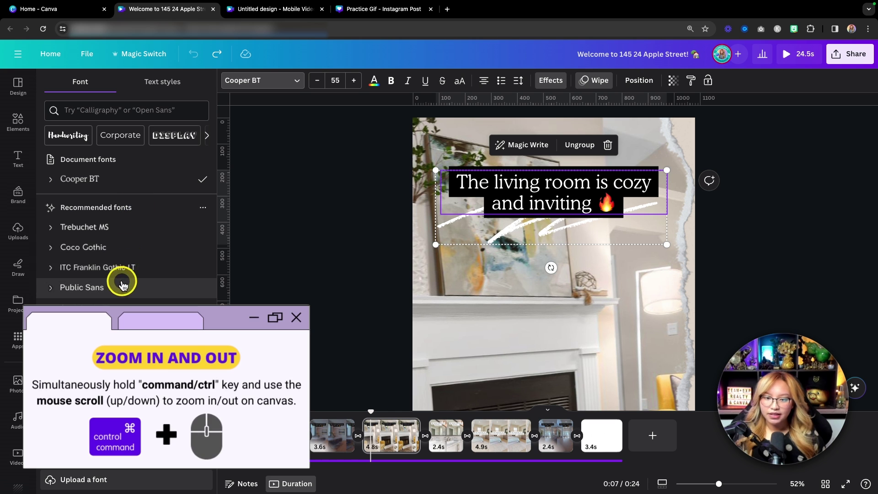
pyautogui.click(373, 82)
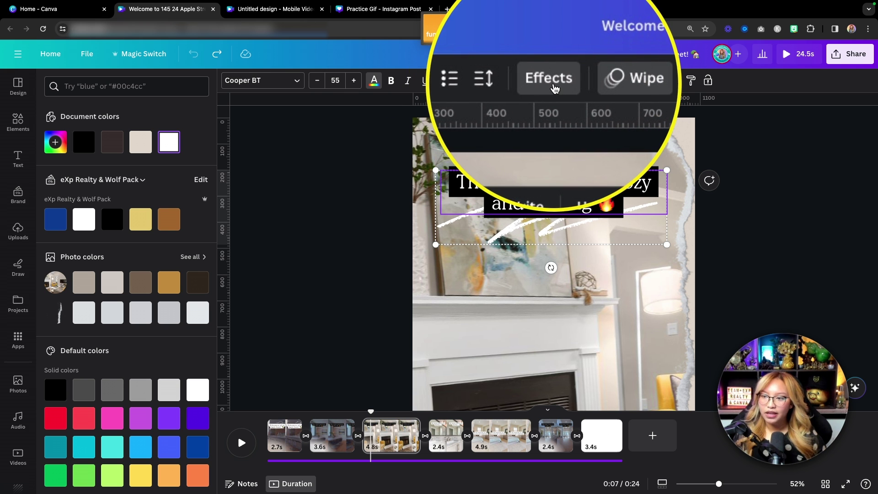
pyautogui.click(552, 81)
pyautogui.scroll(-2, 118, 339)
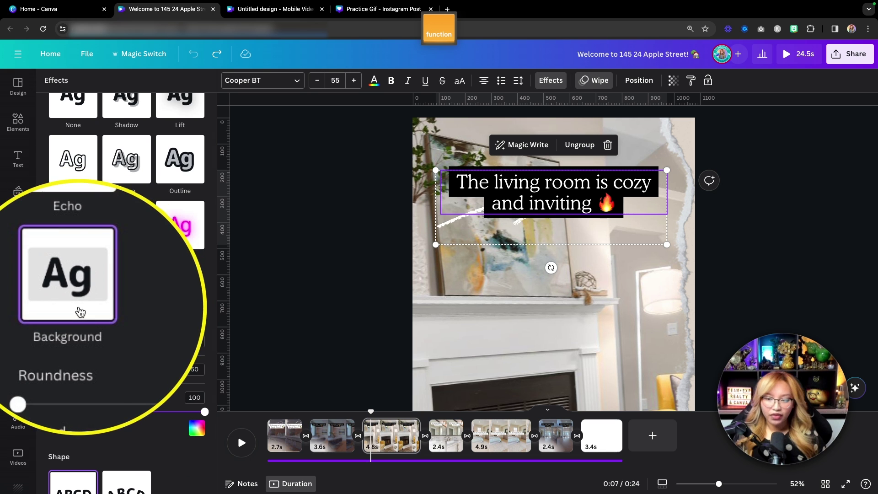
pyautogui.scroll(2, 98, 280)
pyautogui.click(71, 133)
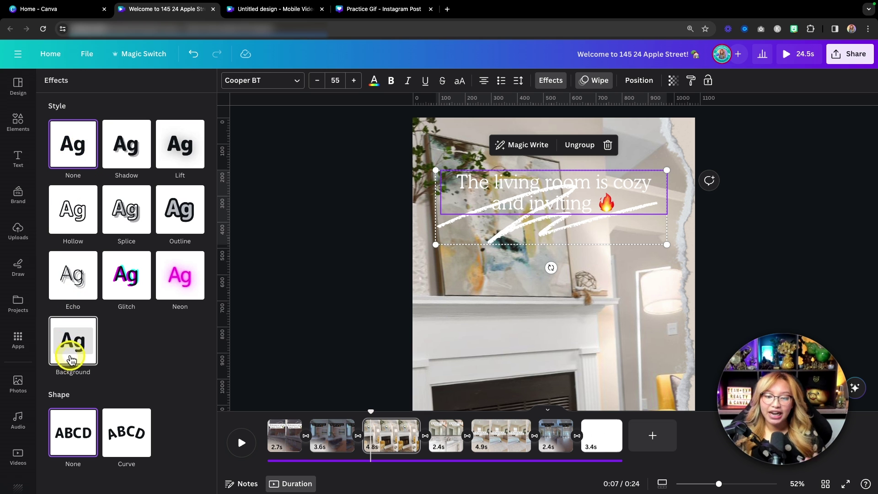
# Step: Apply a Background effect to the caption with Spread 77 and Roundness 0
pyautogui.click(74, 349)
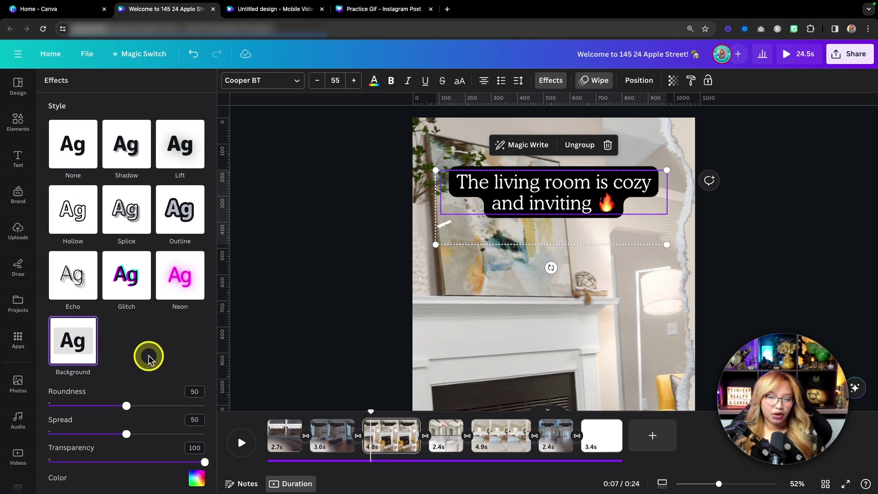
pyautogui.scroll(-2, 163, 354)
pyautogui.scroll(-1, 162, 355)
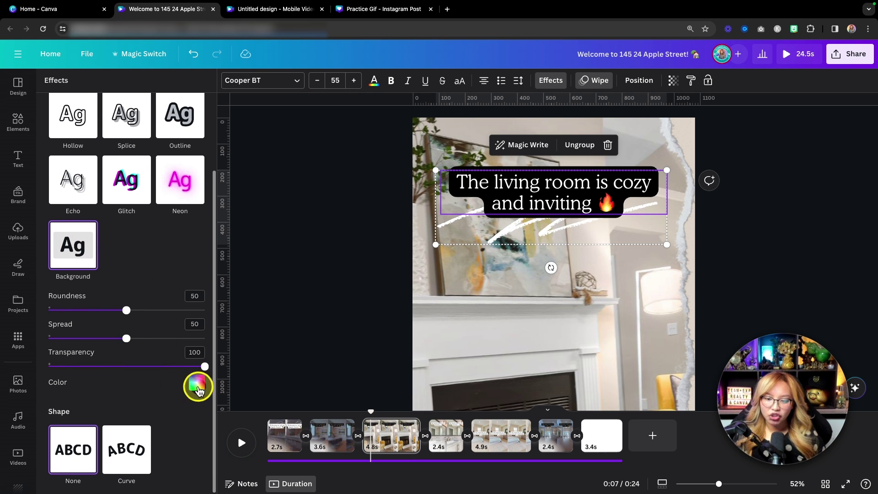
pyautogui.moveTo(204, 367)
pyautogui.mouseDown()
pyautogui.moveTo(137, 367)
pyautogui.moveTo(220, 366)
pyautogui.mouseUp()
pyautogui.moveTo(127, 339); pyautogui.dragTo(169, 338)
pyautogui.moveTo(124, 309); pyautogui.dragTo(103, 393)
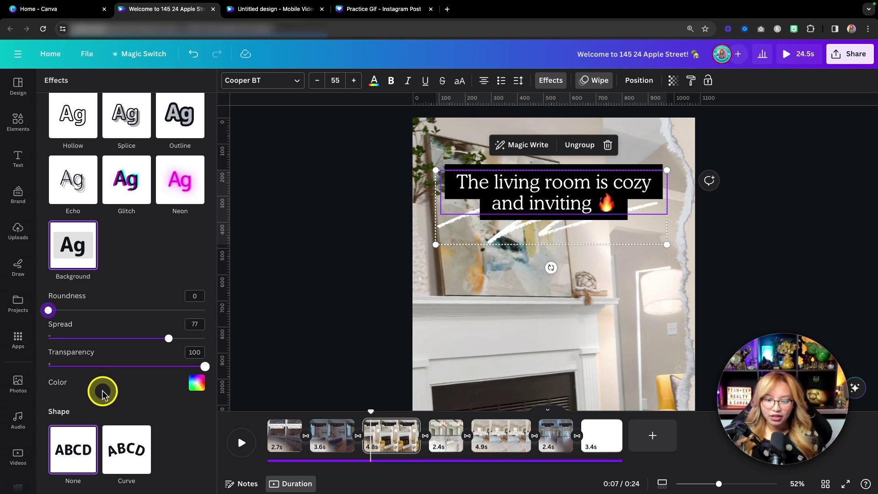
pyautogui.press('super+z')
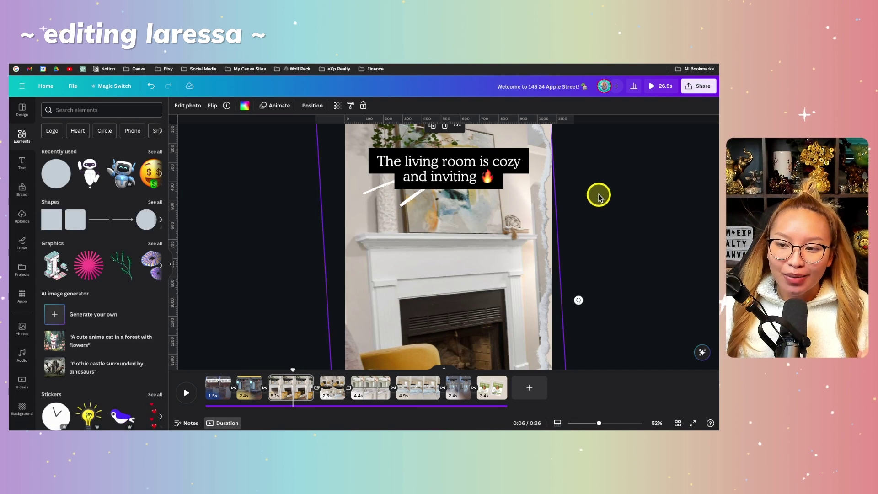
# Step: Ungroup the living-room caption from its white scribble and select the caption text alone
pyautogui.click(454, 178)
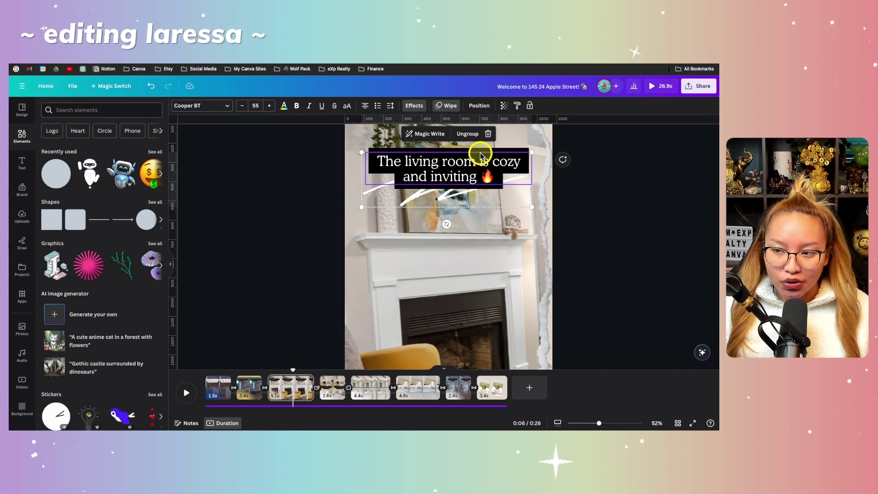
pyautogui.click(464, 134)
pyautogui.click(584, 190)
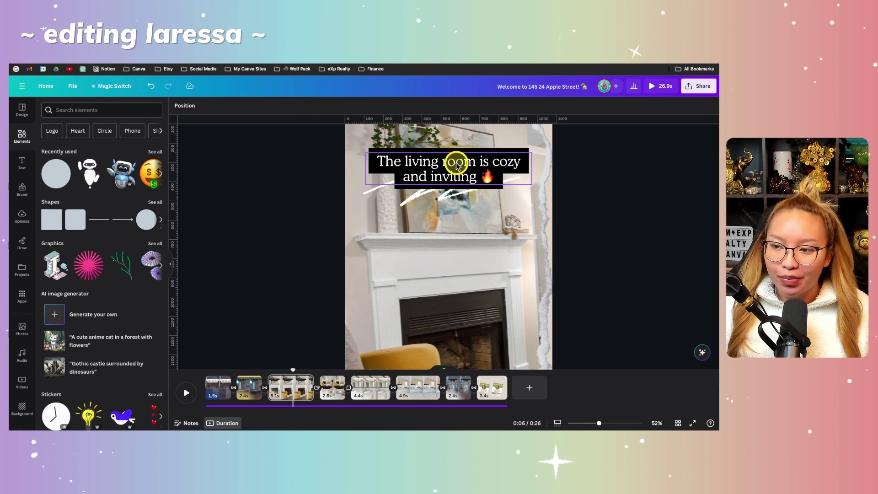
pyautogui.click(428, 165)
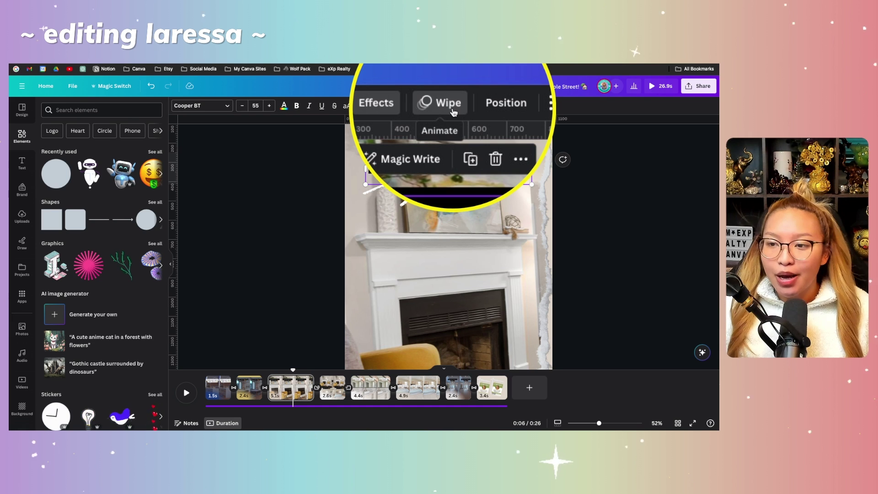
# Step: Browse the Text Animations presets for the caption, leaving a Wipe animation on it
pyautogui.click(447, 107)
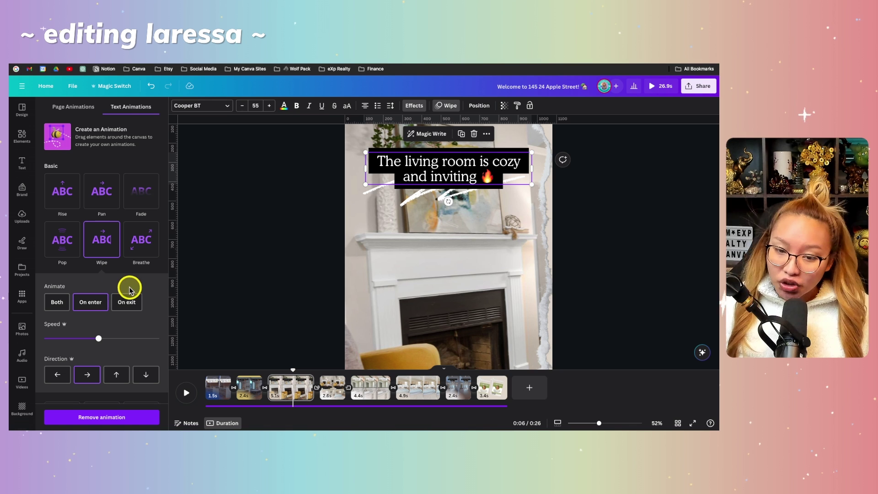
pyautogui.scroll(-5, 129, 288)
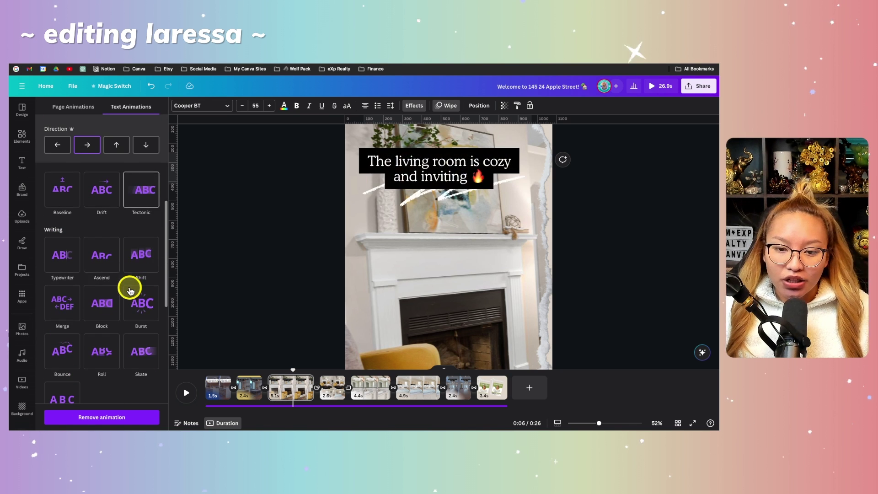
pyautogui.scroll(-1, 129, 289)
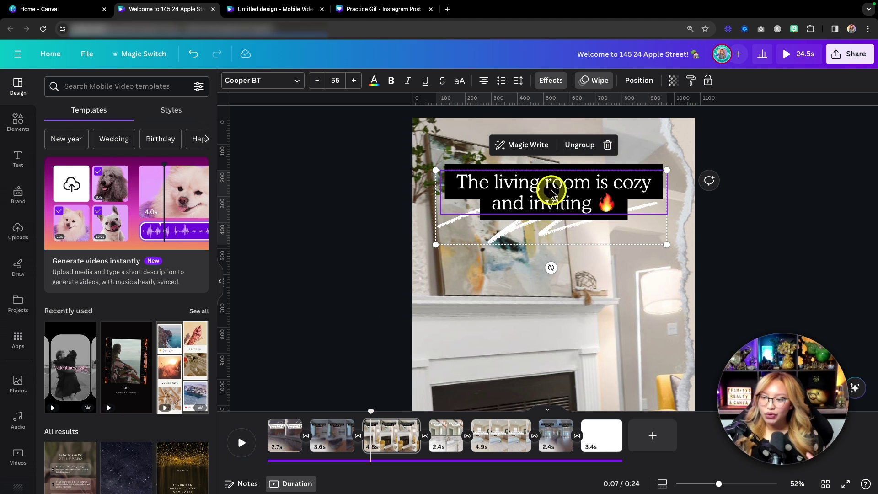
# Step: Try moving the caption and scribble lower, then undo those trial moves
pyautogui.click(588, 150)
pyautogui.moveTo(547, 169)
pyautogui.mouseDown()
pyautogui.moveTo(521, 163)
pyautogui.moveTo(571, 198)
pyautogui.moveTo(525, 166)
pyautogui.mouseUp()
pyautogui.click(578, 290)
pyautogui.click(747, 255)
pyautogui.click(500, 256)
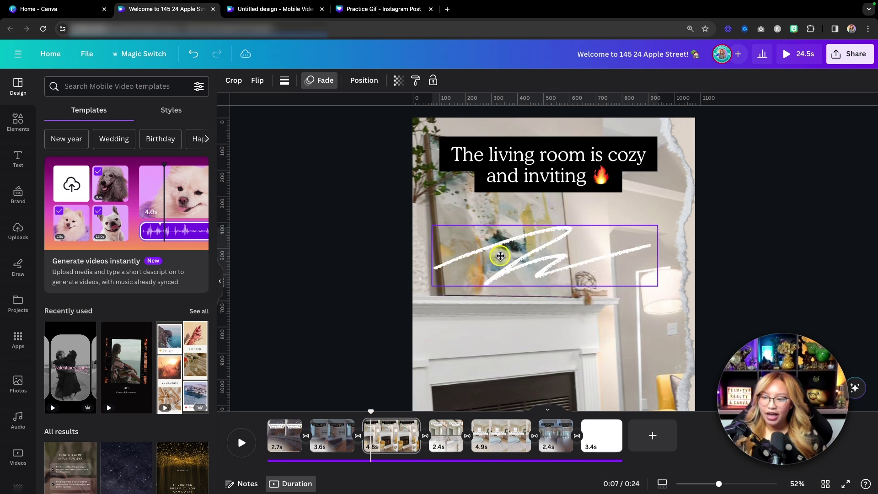
pyautogui.moveTo(500, 256); pyautogui.dragTo(498, 266)
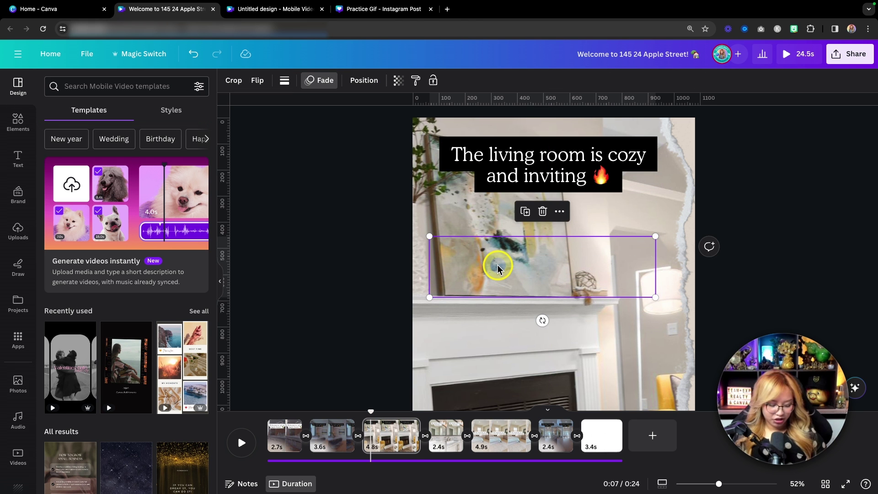
pyautogui.press('super+z')
pyautogui.press('super+z')
pyautogui.scroll(-5, 752, 280)
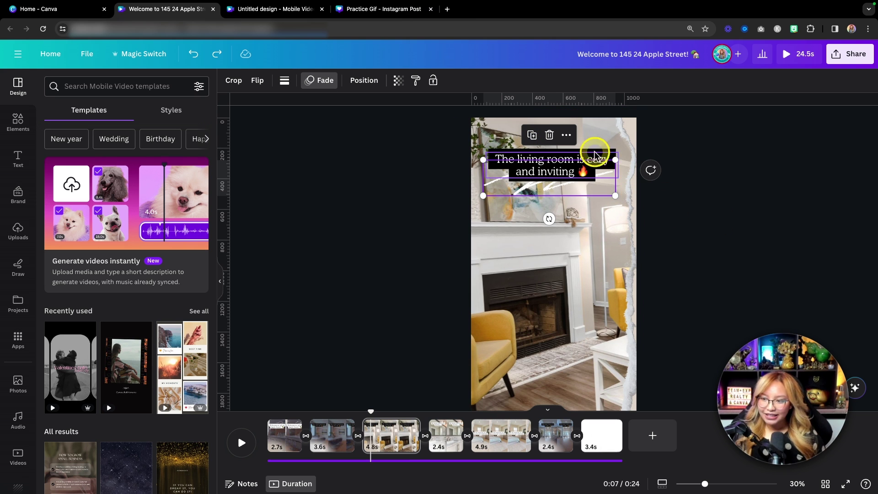
pyautogui.moveTo(513, 176)
pyautogui.mouseDown()
pyautogui.moveTo(525, 190)
pyautogui.moveTo(529, 182)
pyautogui.moveTo(526, 174)
pyautogui.moveTo(537, 251)
pyautogui.mouseUp()
pyautogui.press('super+z')
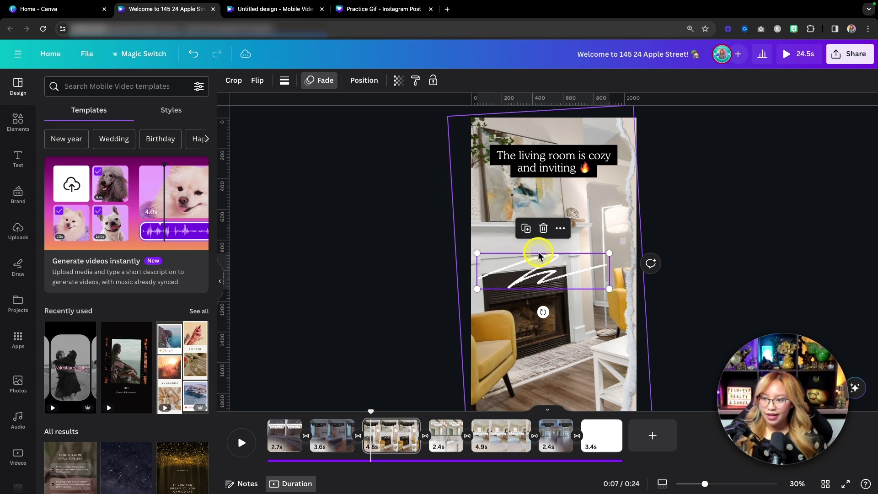
pyautogui.press('super+z')
pyautogui.press('super+z')
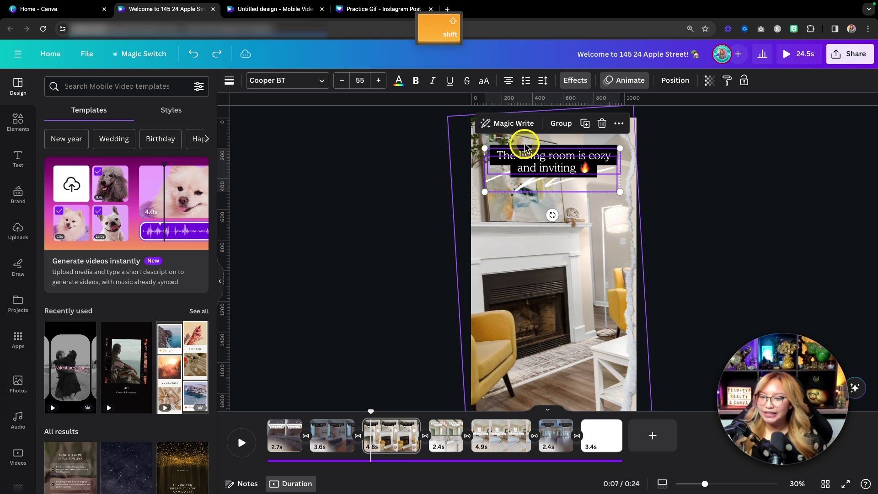
# Step: Group the caption with its scribble and drag the group below the mantel
pyautogui.click(562, 124)
pyautogui.moveTo(565, 154); pyautogui.dragTo(562, 259)
pyautogui.scroll(-1, 649, 229)
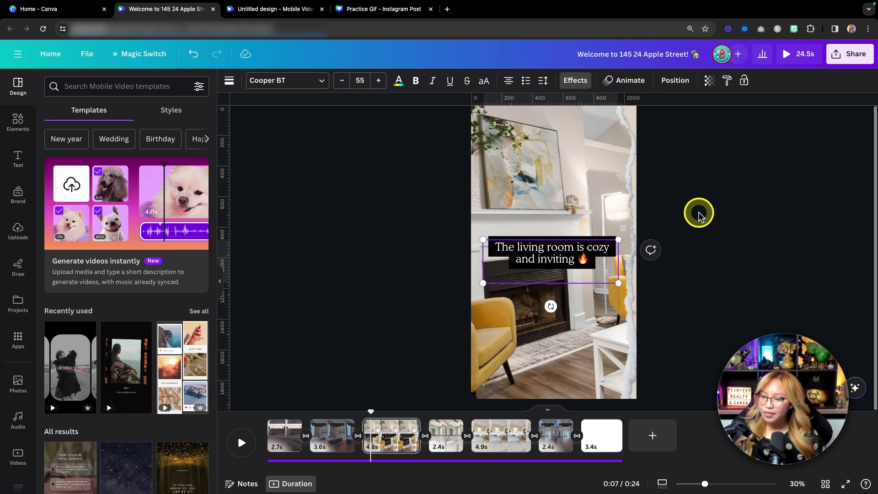
# Step: Recrop the living-room photo in its torn-paper frame, centring the fireplace and yellow armchair
pyautogui.doubleClick(526, 339)
pyautogui.moveTo(565, 297); pyautogui.dragTo(522, 271)
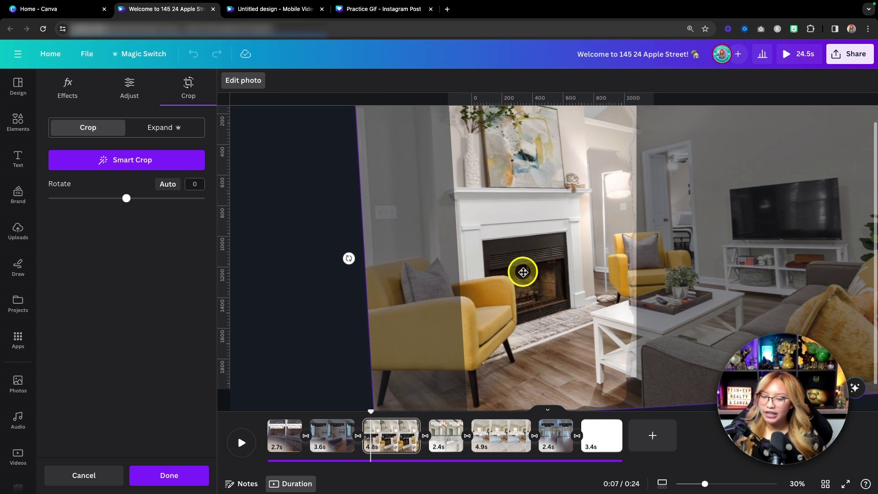
pyautogui.click(339, 256)
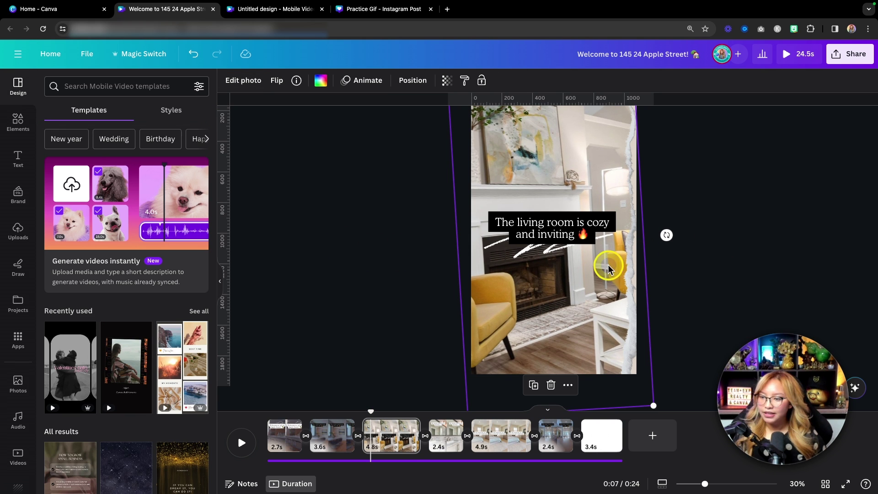
pyautogui.doubleClick(583, 284)
pyautogui.moveTo(349, 240)
pyautogui.mouseDown()
pyautogui.moveTo(349, 253)
pyautogui.moveTo(349, 232)
pyautogui.moveTo(357, 252)
pyautogui.moveTo(347, 249)
pyautogui.mouseUp()
pyautogui.press('Return')
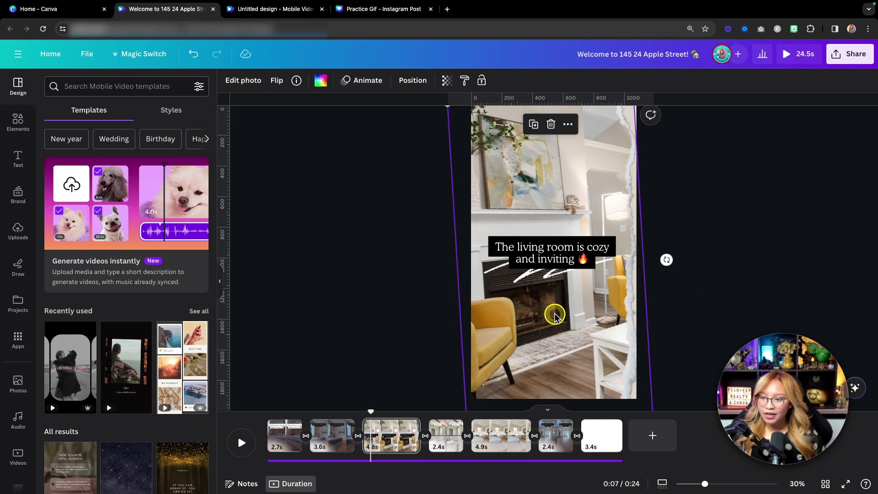
pyautogui.doubleClick(555, 315)
pyautogui.moveTo(525, 310); pyautogui.dragTo(563, 310)
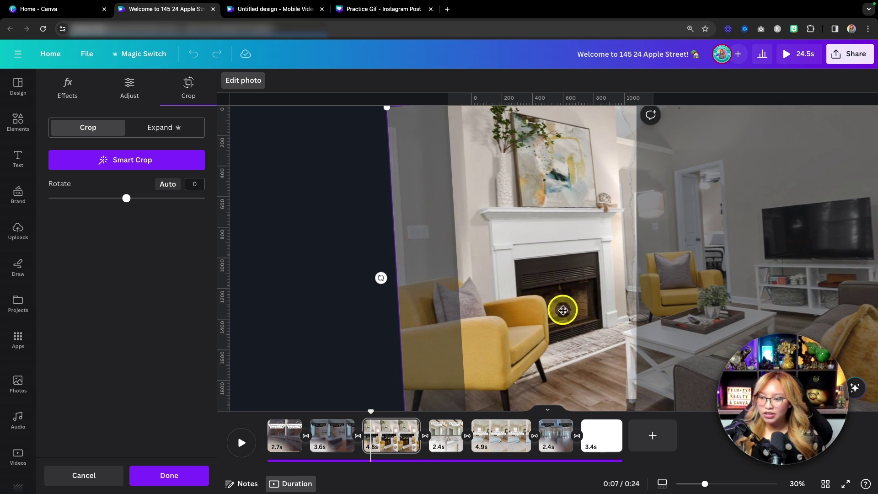
pyautogui.click(359, 275)
pyautogui.click(769, 237)
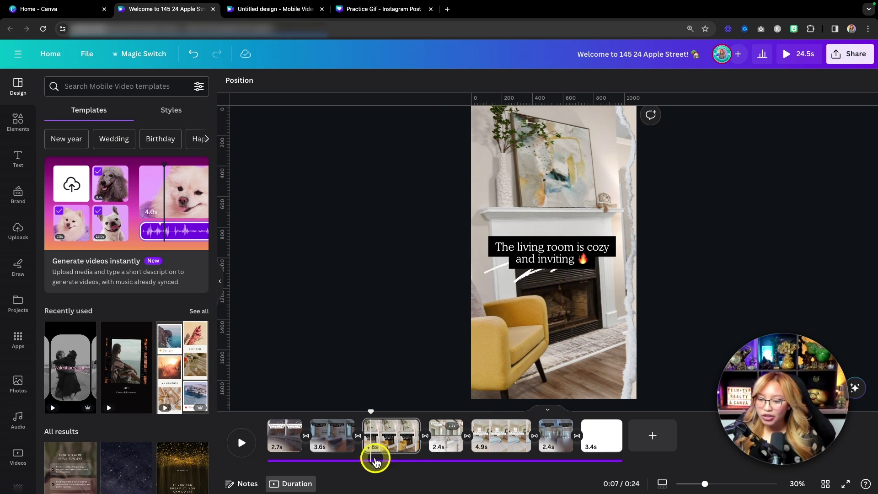
# Step: Add a blank page after the living-room slide and place a two-row photo grid on it
pyautogui.click(647, 436)
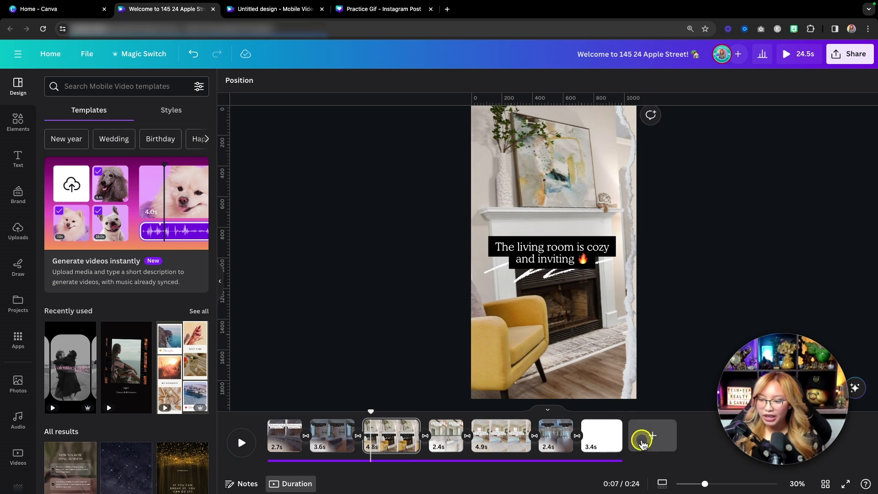
pyautogui.moveTo(628, 435); pyautogui.dragTo(471, 437)
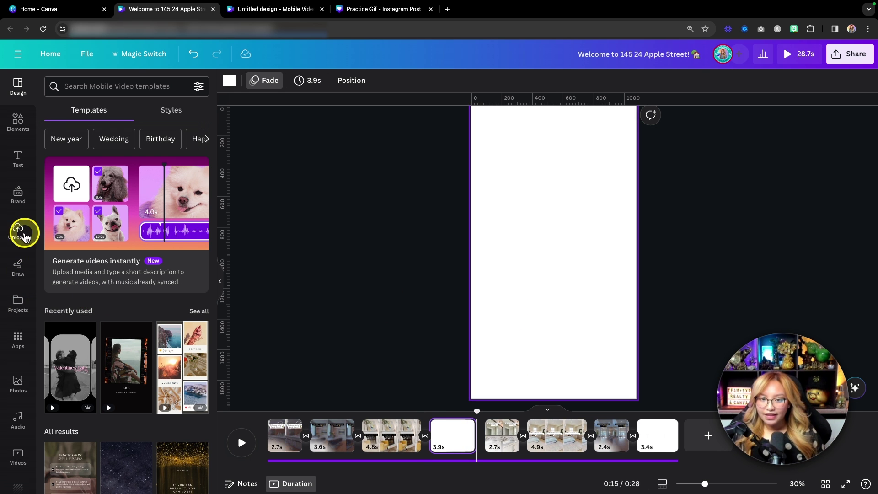
pyautogui.click(17, 123)
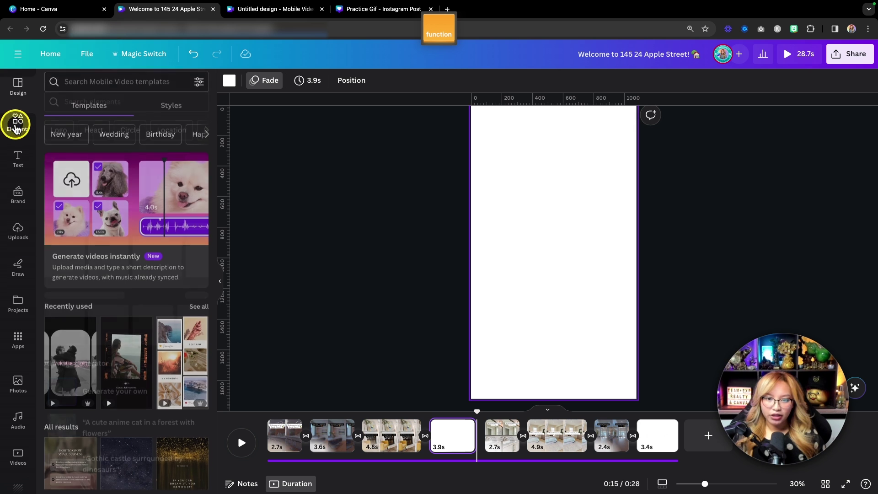
pyautogui.scroll(-15, 125, 318)
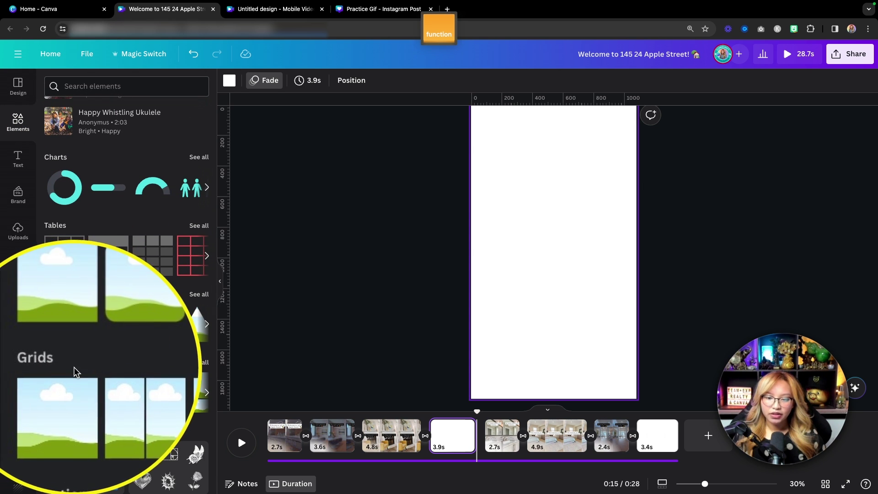
pyautogui.click(151, 394)
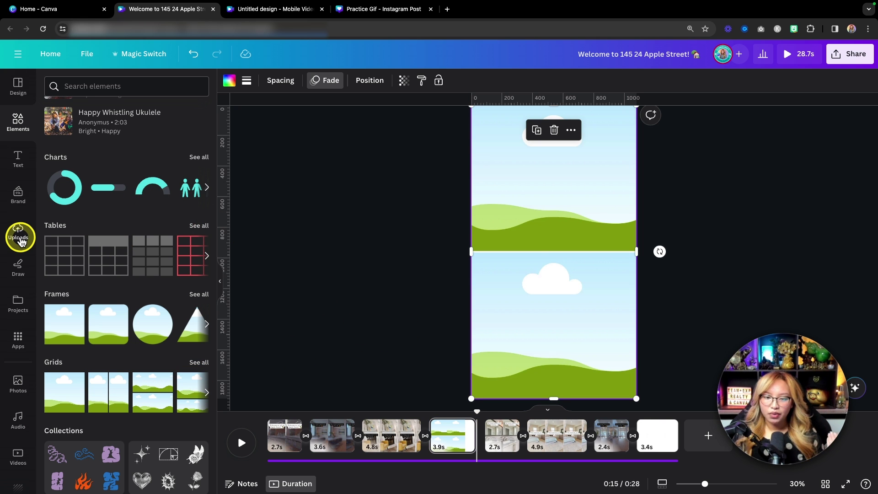
# Step: Fill the grid with the living-room photo on top and the bedroom photo below
pyautogui.click(18, 233)
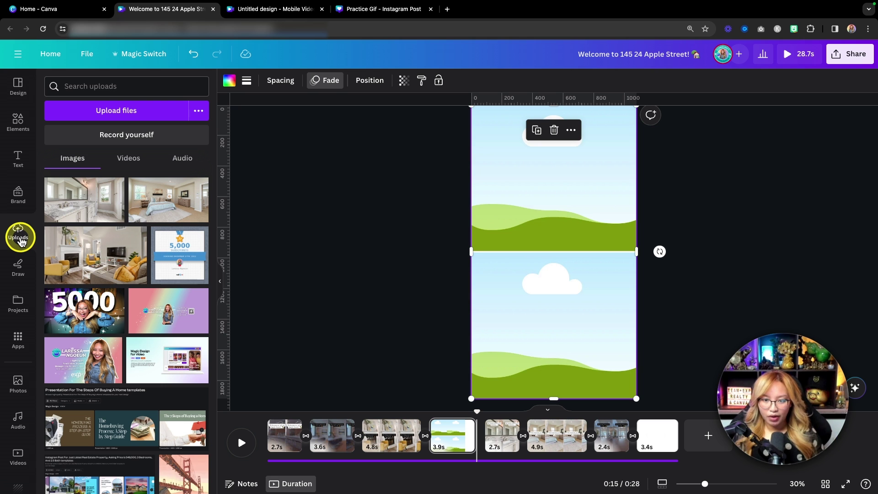
pyautogui.moveTo(109, 253); pyautogui.dragTo(530, 192)
pyautogui.moveTo(196, 197); pyautogui.dragTo(558, 314)
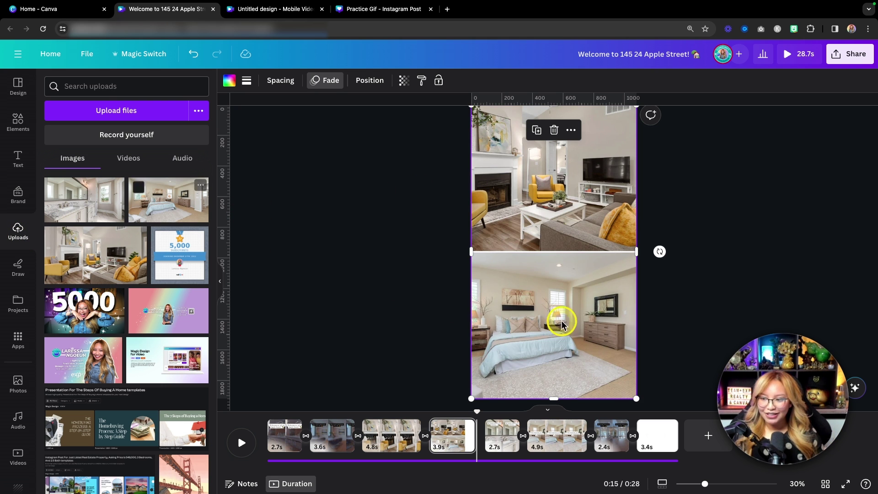
pyautogui.click(704, 289)
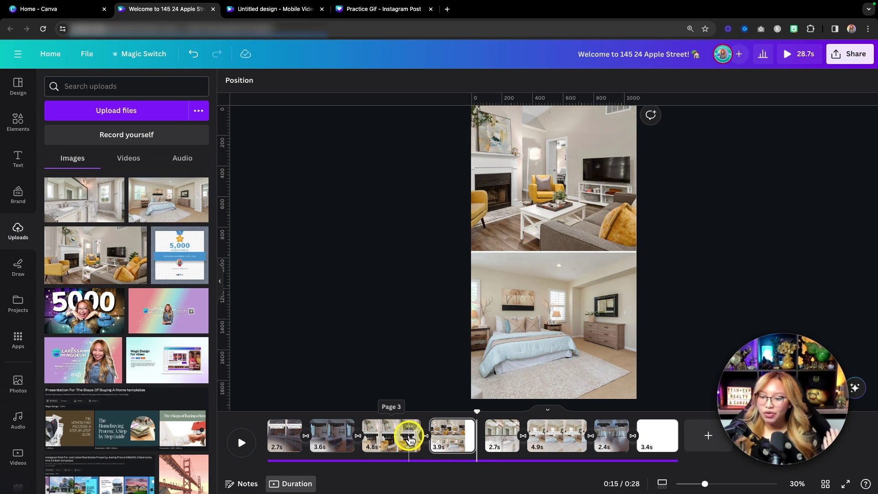
# Step: Copy the living-room caption group and paste it onto the new grid page
pyautogui.click(390, 435)
pyautogui.click(549, 256)
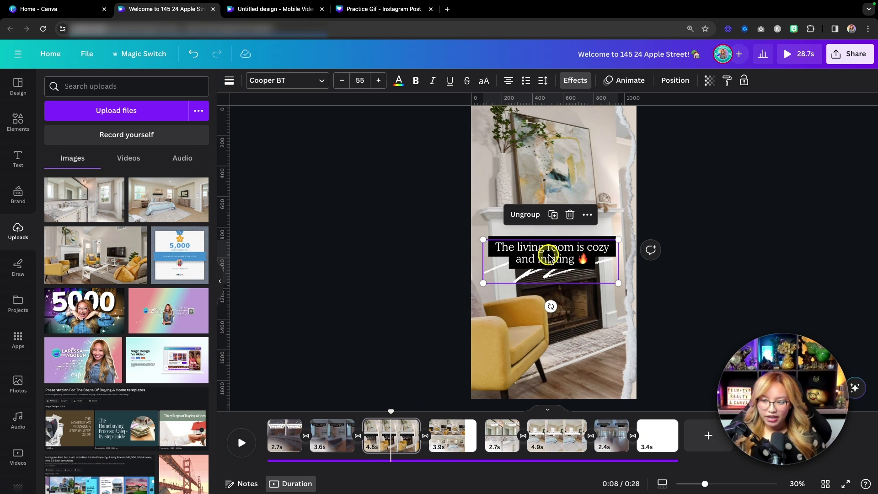
pyautogui.press('super+c')
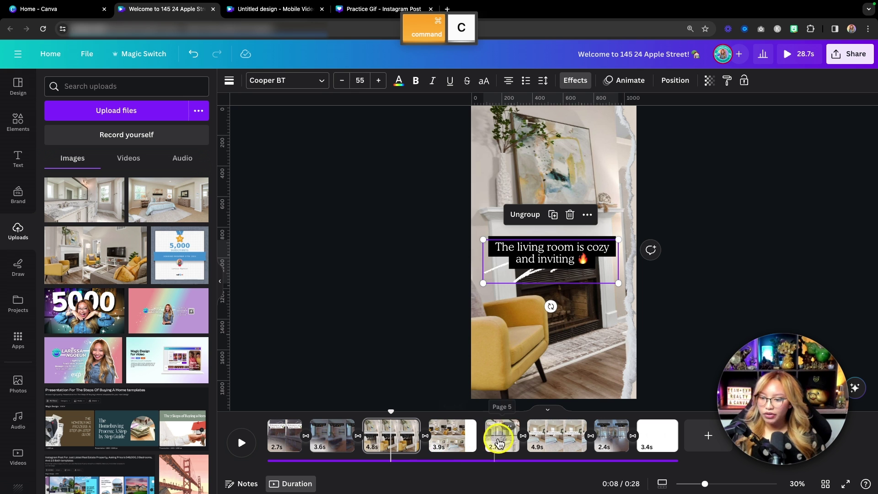
pyautogui.click(501, 438)
pyautogui.click(557, 250)
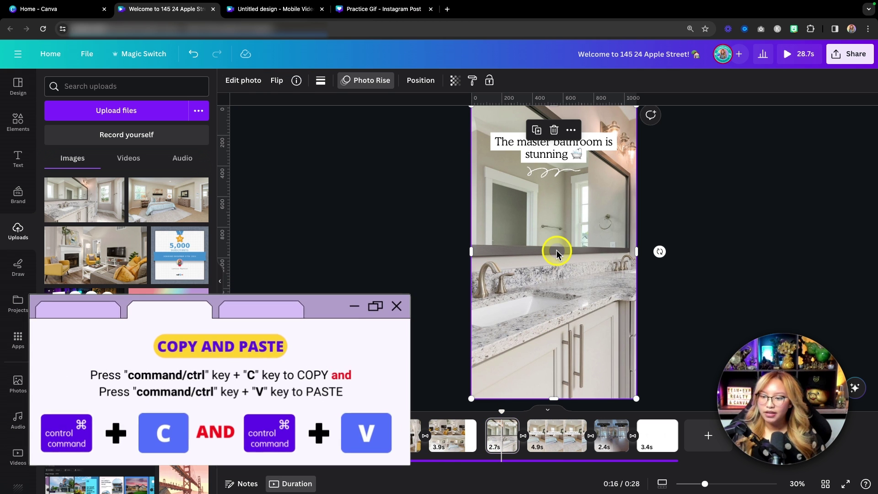
pyautogui.click(451, 434)
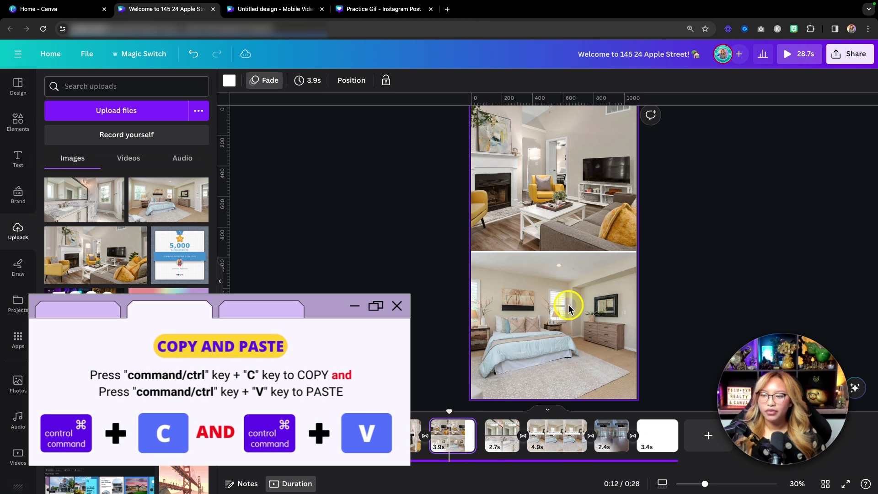
pyautogui.press('super+v')
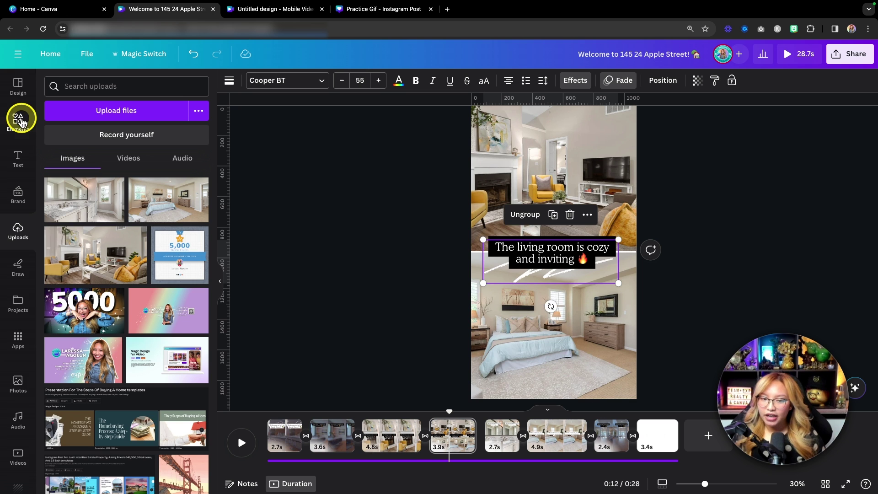
# Step: Search Elements for 'sticker', browse the Graphics results, then clear the search
pyautogui.click(18, 120)
pyautogui.scroll(6, 166, 190)
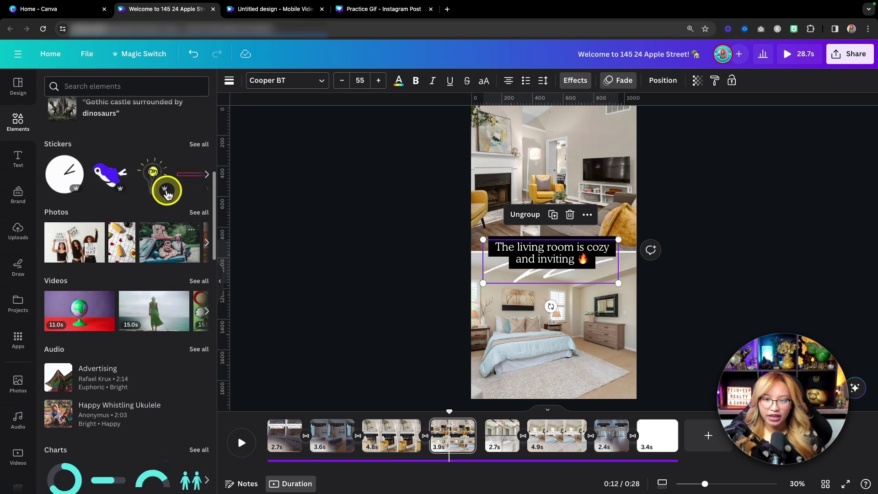
pyautogui.scroll(3, 167, 195)
pyautogui.click(117, 86)
pyautogui.write('sticker')
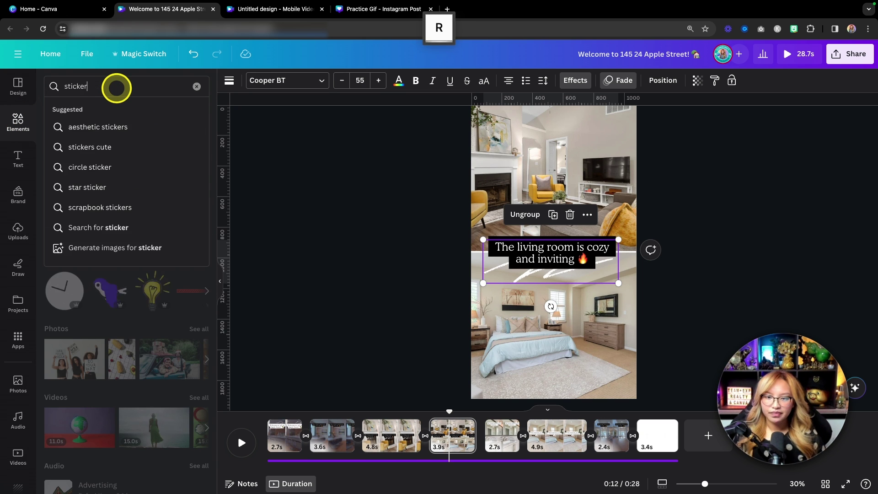
pyautogui.press('Return')
pyautogui.click(199, 167)
pyautogui.scroll(-7, 122, 246)
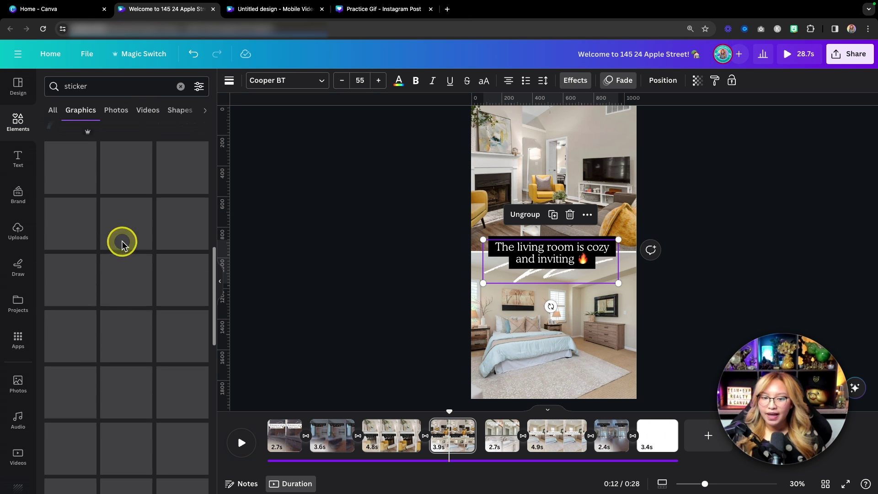
pyautogui.scroll(7, 121, 245)
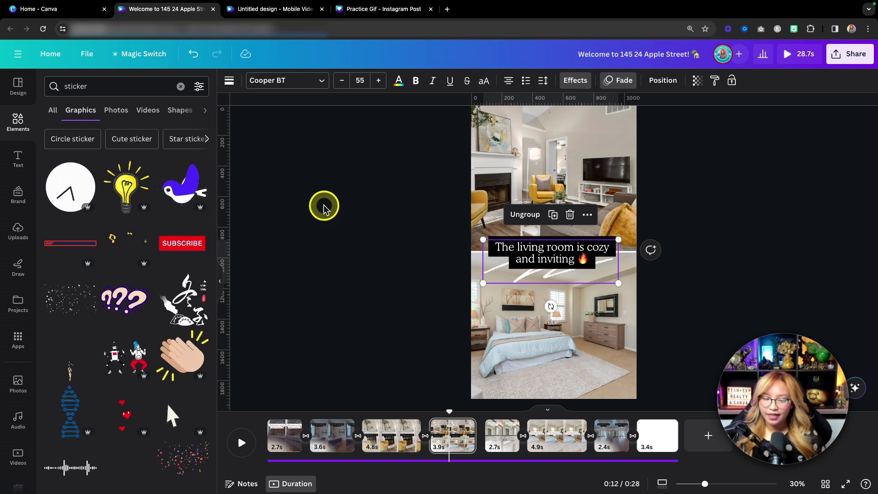
pyautogui.click(181, 86)
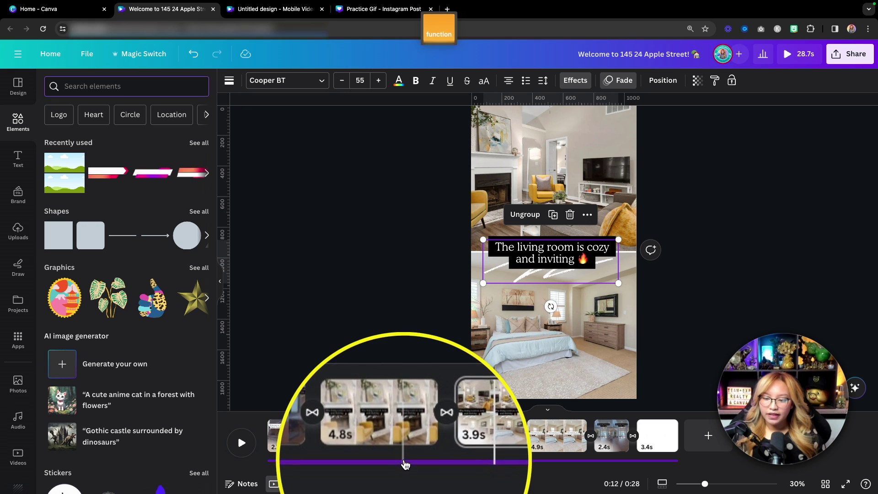
# Step: Select the background music track and browse the Audio library's track list
pyautogui.click(404, 462)
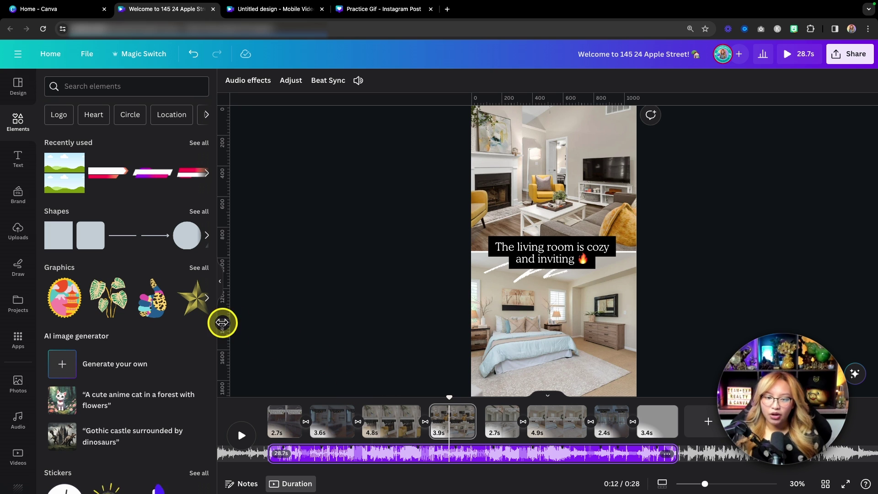
pyautogui.scroll(-3, 26, 361)
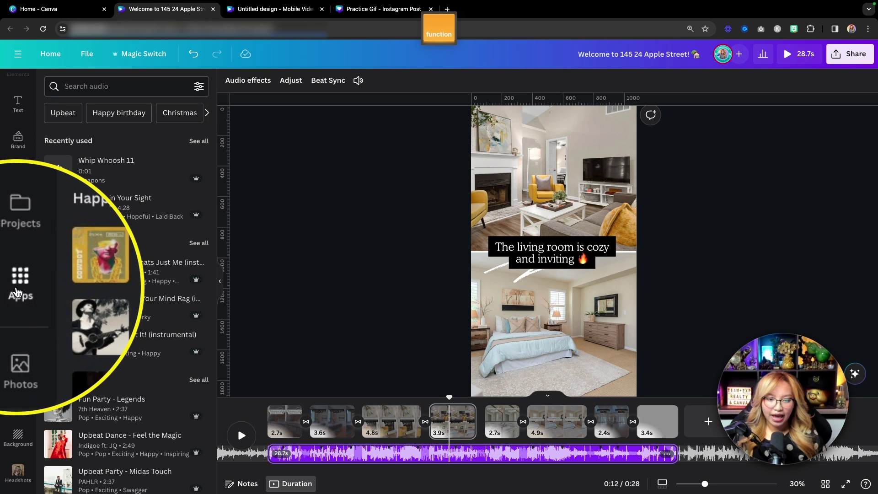
pyautogui.click(18, 284)
pyautogui.scroll(-3, 152, 365)
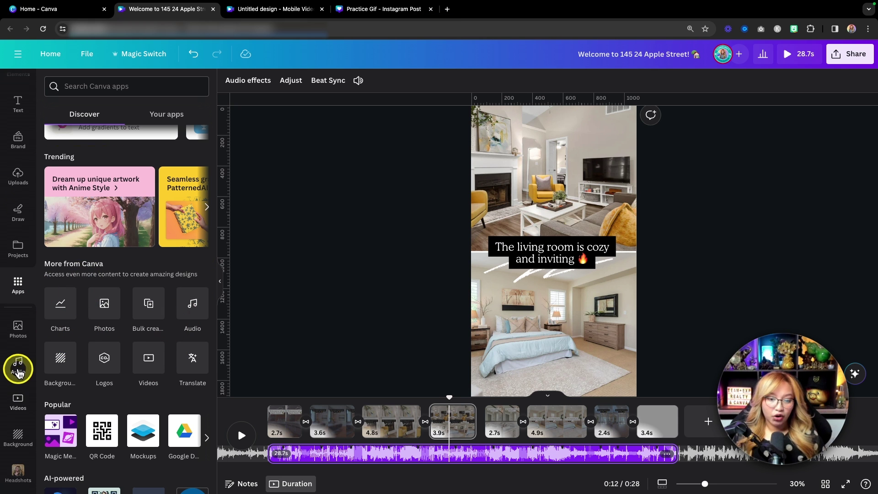
pyautogui.click(17, 364)
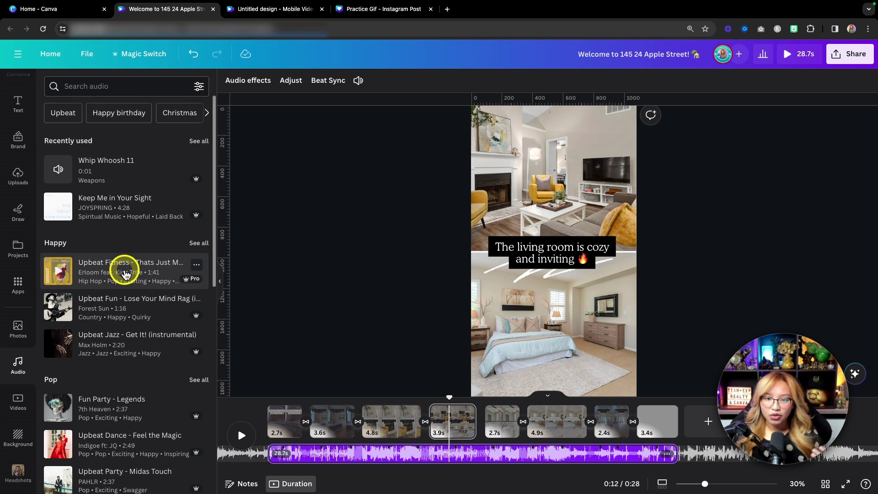
pyautogui.scroll(-4, 123, 272)
pyautogui.scroll(-4, 124, 275)
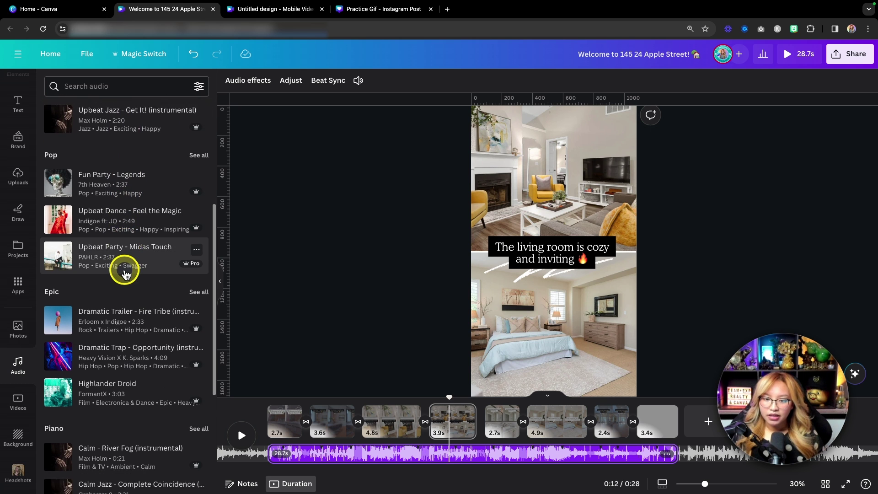
pyautogui.scroll(-1, 126, 273)
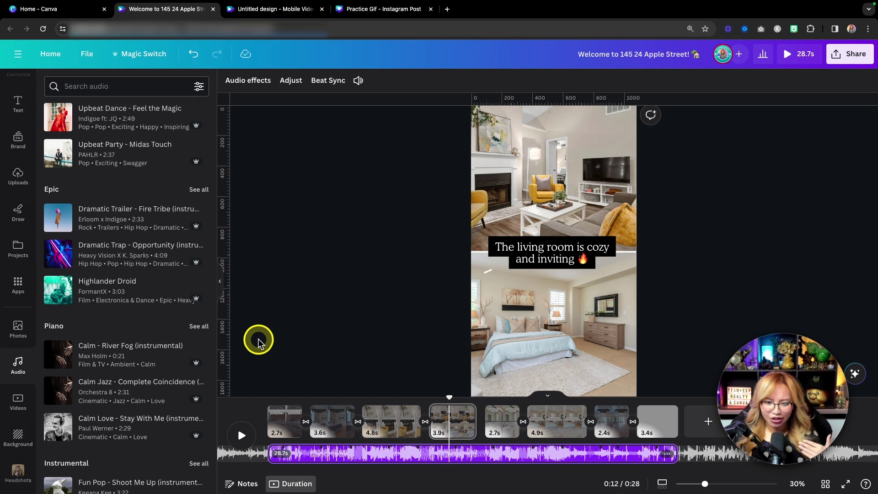
pyautogui.scroll(-3, 169, 342)
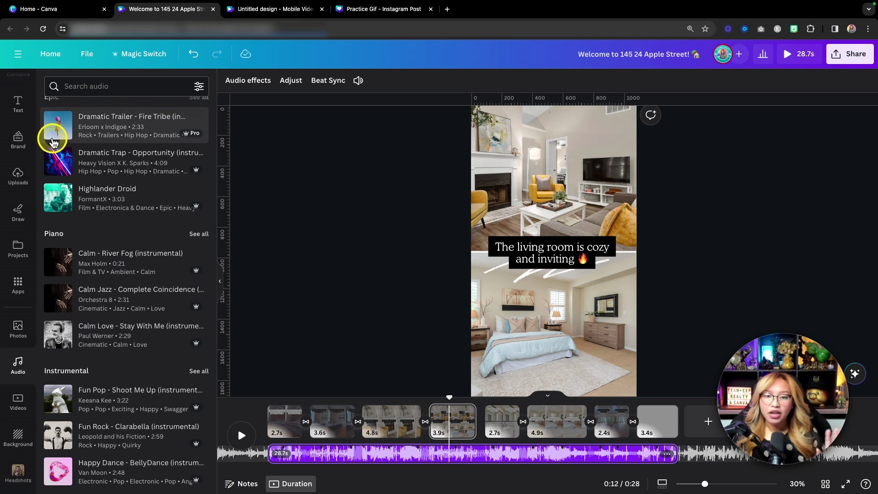
# Step: Start an audio library search for 'relax'
pyautogui.click(112, 87)
pyautogui.write('relax')
pyautogui.press('Down')
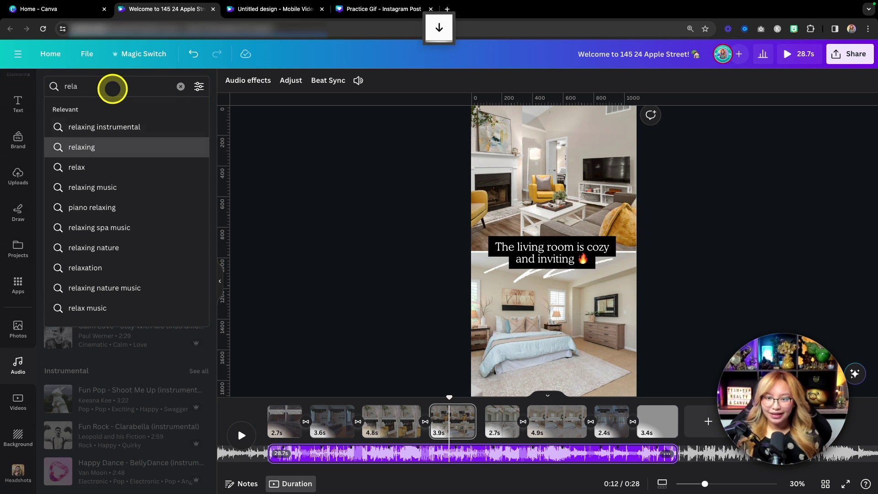
# Step: Search 'relaxing instrumental' and preview the Christine and Gentle Hopeful Music tracks
pyautogui.press('Return')
pyautogui.click(63, 154)
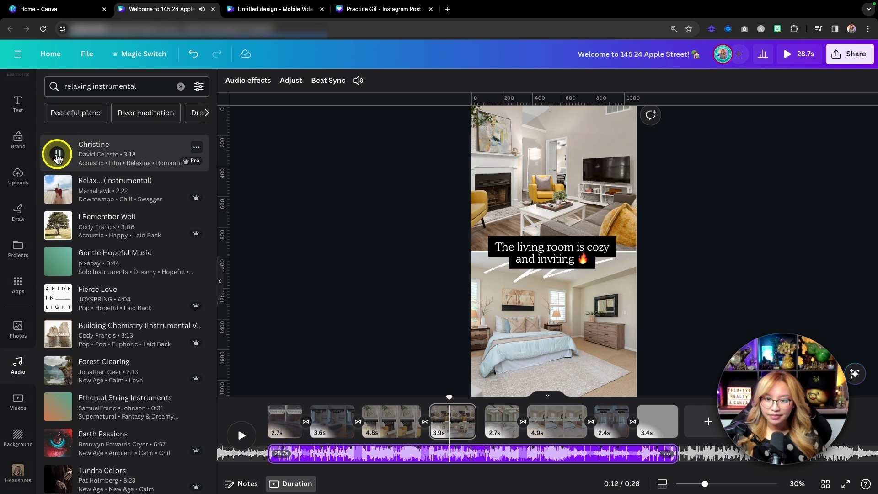
pyautogui.click(59, 153)
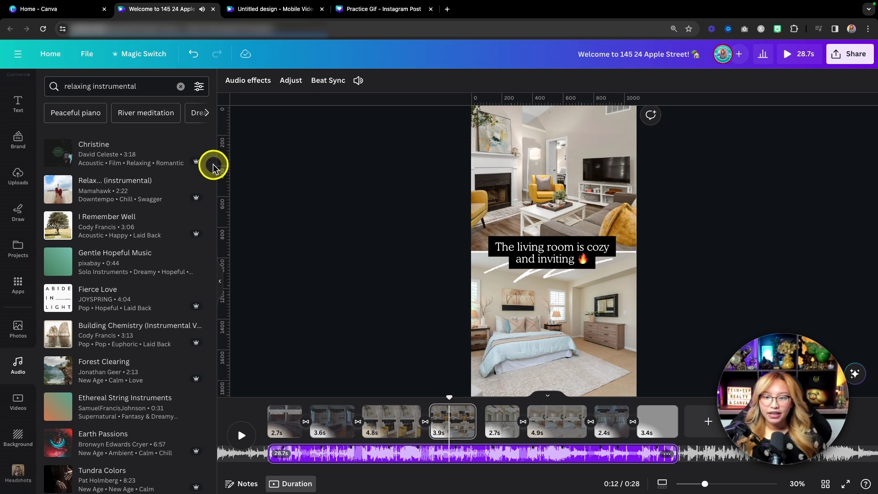
pyautogui.moveTo(195, 161)
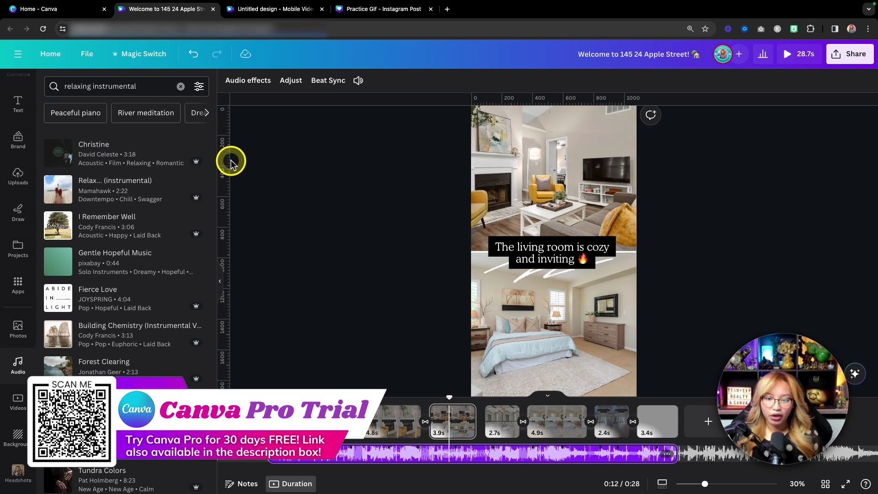
pyautogui.click(60, 264)
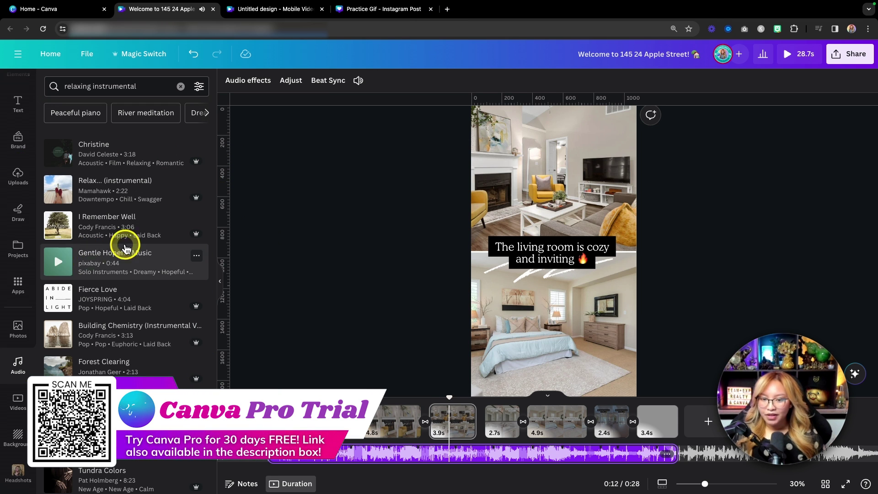
# Step: Drop Gentle Hopeful Music onto the timeline, then undo to keep Whiskey Ginger
pyautogui.scroll(-1, 261, 237)
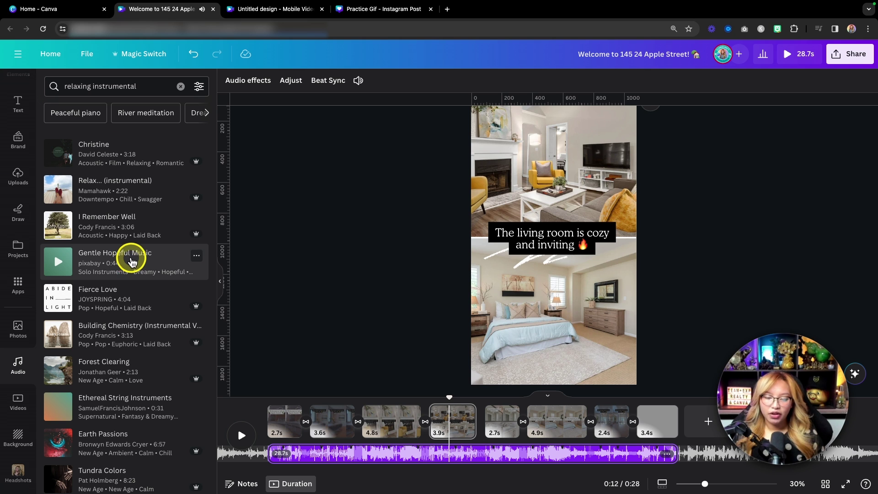
pyautogui.moveTo(111, 256); pyautogui.dragTo(338, 435)
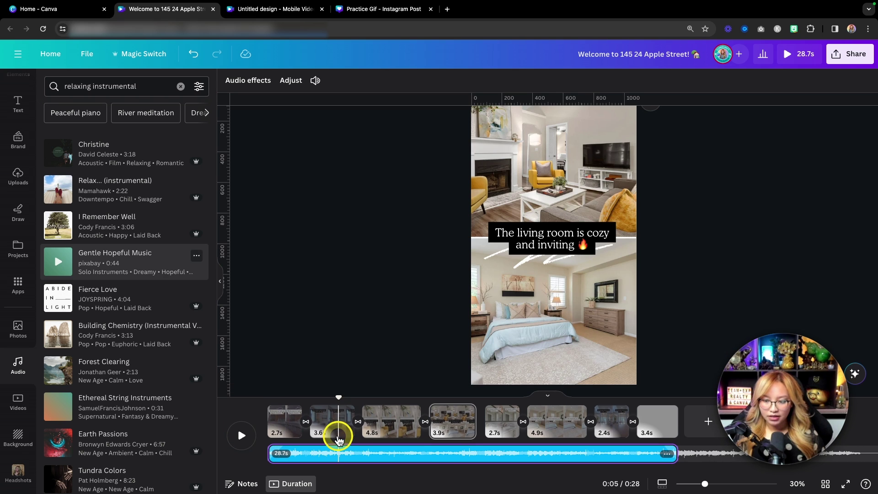
pyautogui.press('super+z')
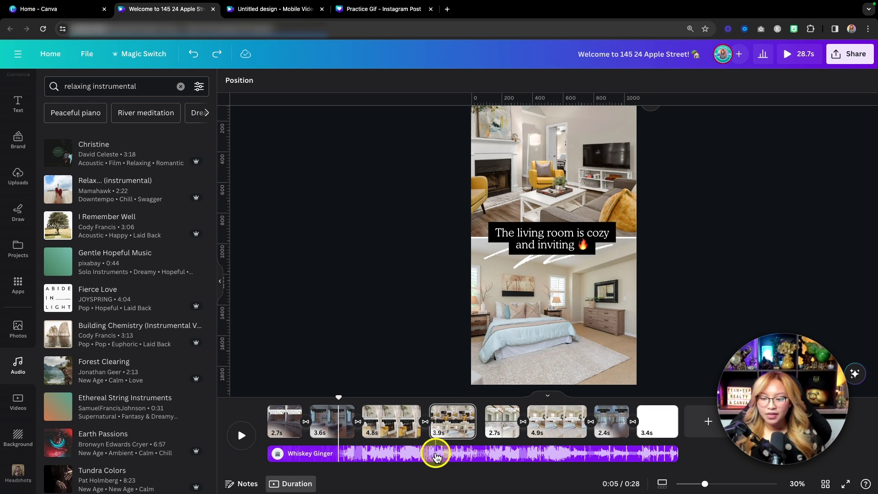
# Step: Select the Whiskey Ginger track in the timeline and bring up its Beat Sync settings
pyautogui.click(437, 458)
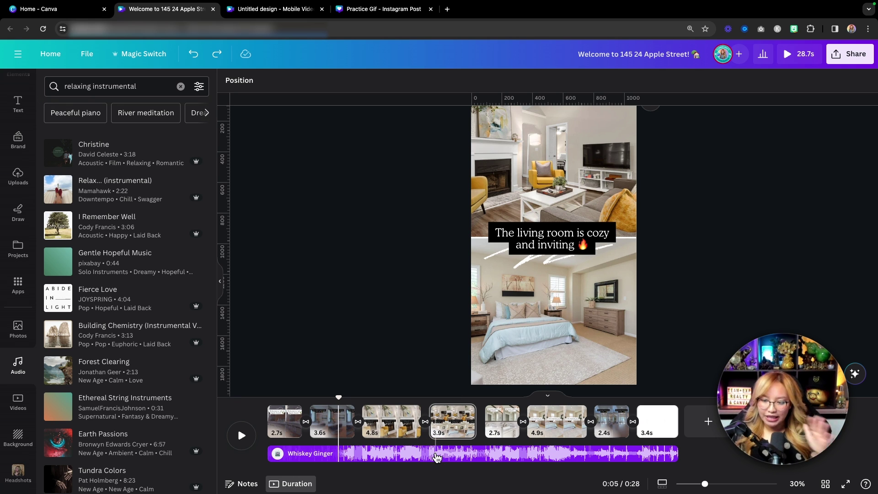
pyautogui.click(440, 456)
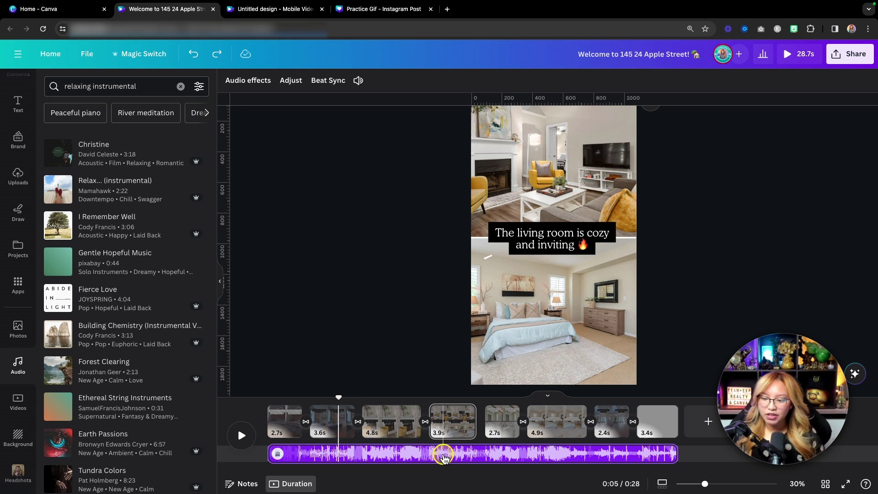
pyautogui.moveTo(443, 457); pyautogui.dragTo(395, 462)
pyautogui.press('fn')
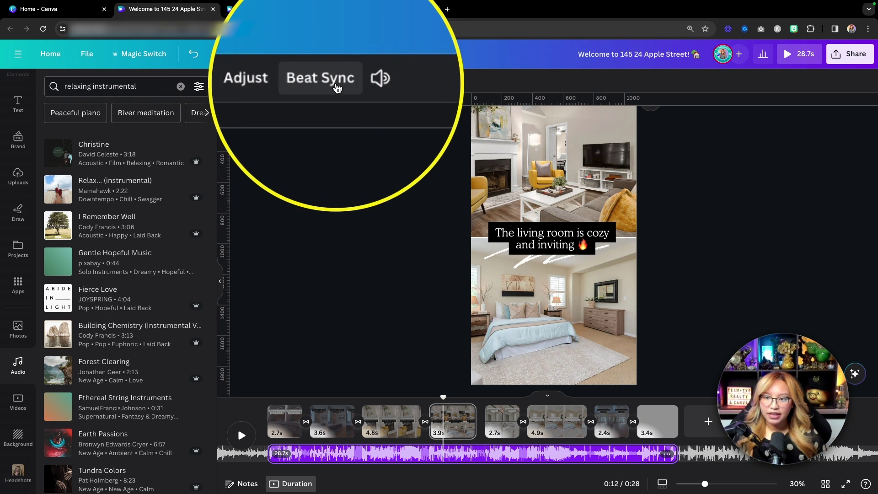
pyautogui.click(335, 84)
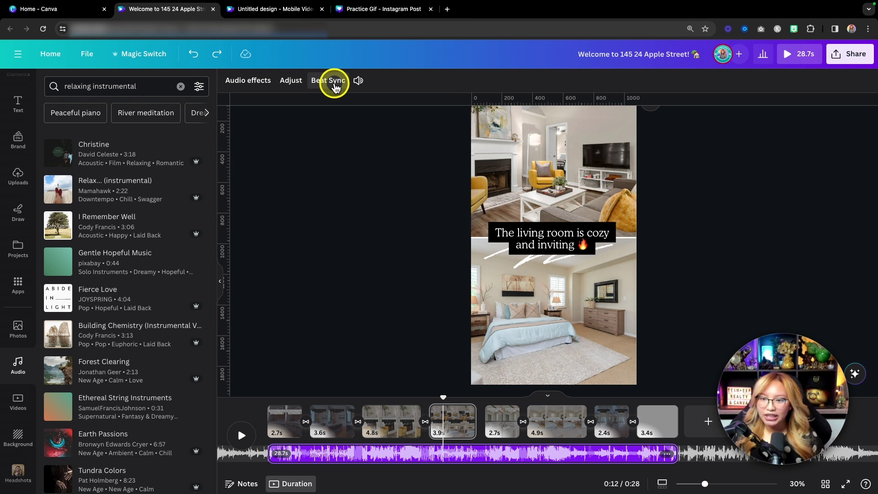
pyautogui.click(327, 84)
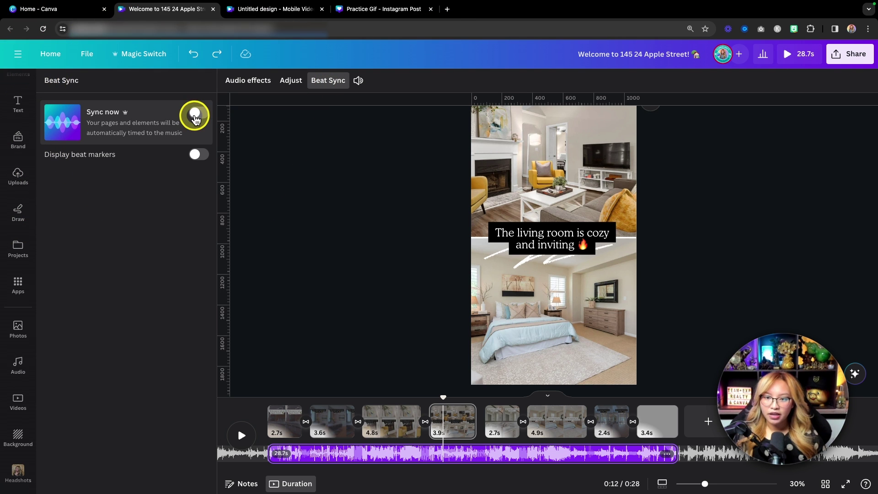
# Step: Turn on Sync now so the video runs 26.9s, then preview from the fireplace clip
pyautogui.click(196, 115)
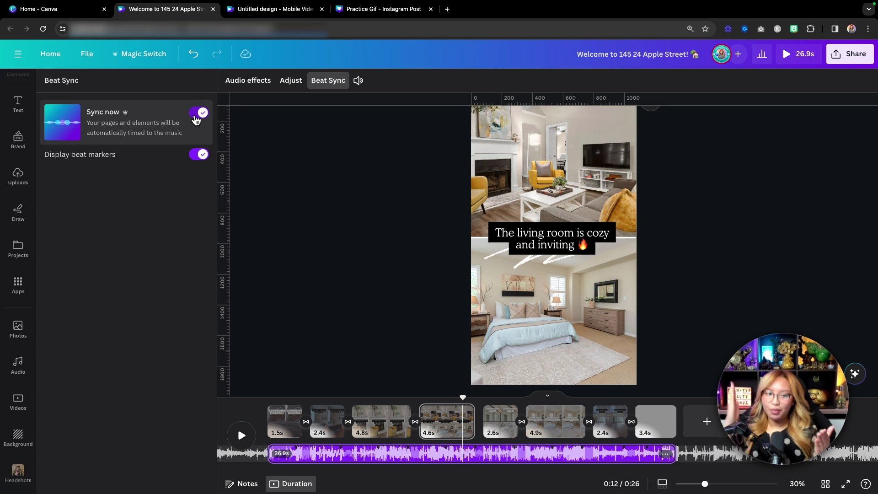
pyautogui.moveTo(466, 419); pyautogui.dragTo(378, 403)
pyautogui.click(235, 434)
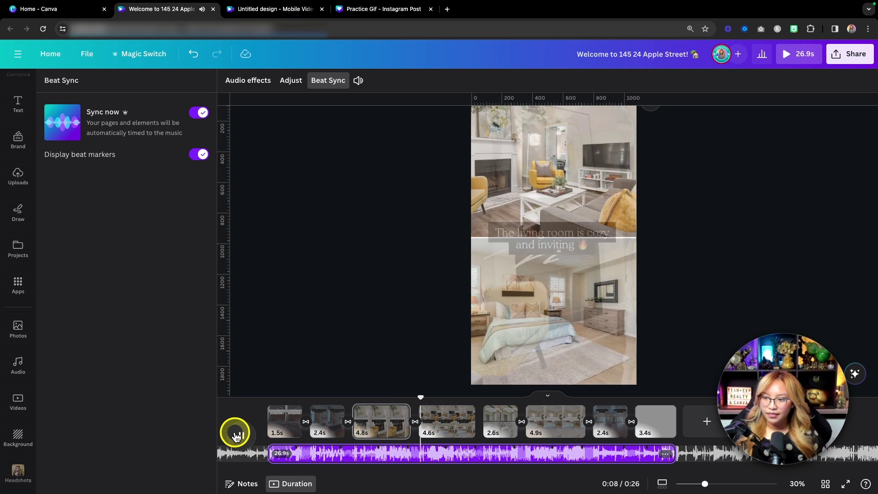
pyautogui.click(237, 436)
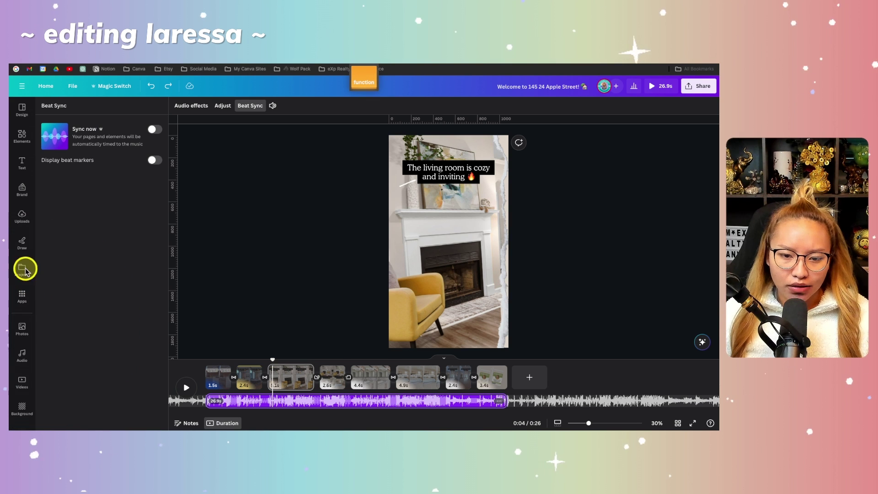
# Step: Bring up the Audio library in the sidebar
pyautogui.click(25, 351)
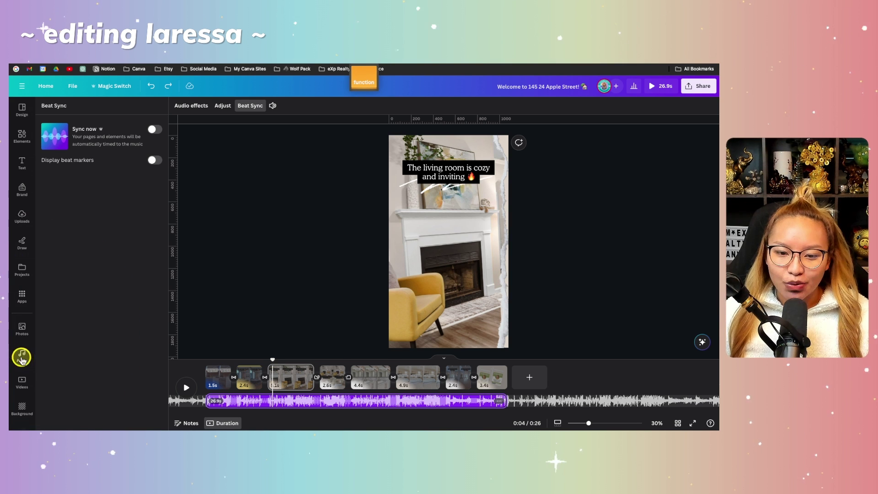
pyautogui.press('fn')
pyautogui.moveTo(154, 208)
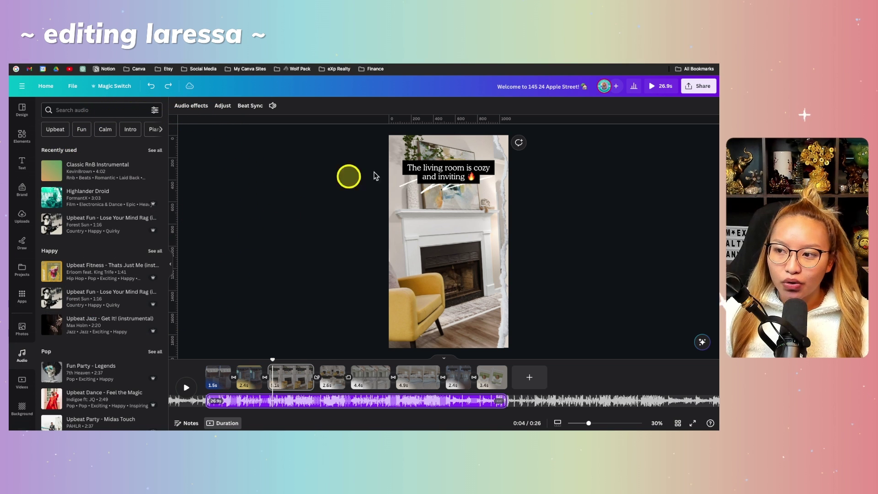
# Step: Review the MP4 download settings and music copyright-claim info, then close the Share panel
pyautogui.click(700, 86)
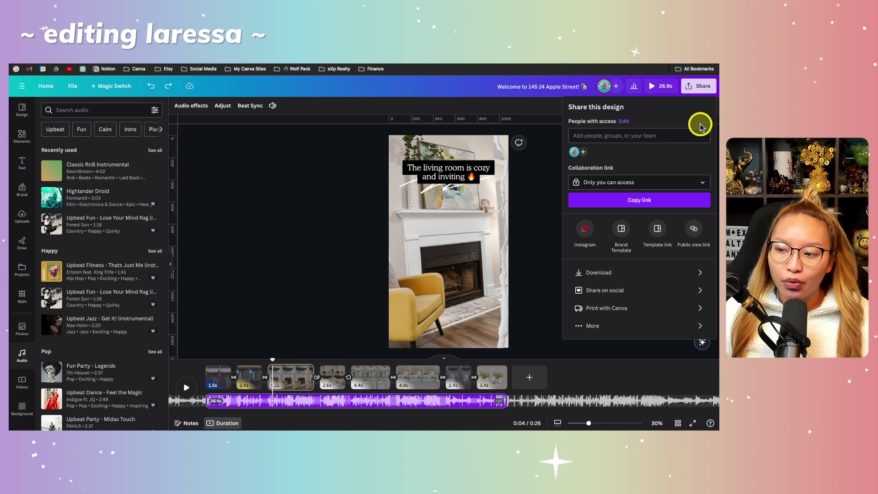
pyautogui.click(654, 271)
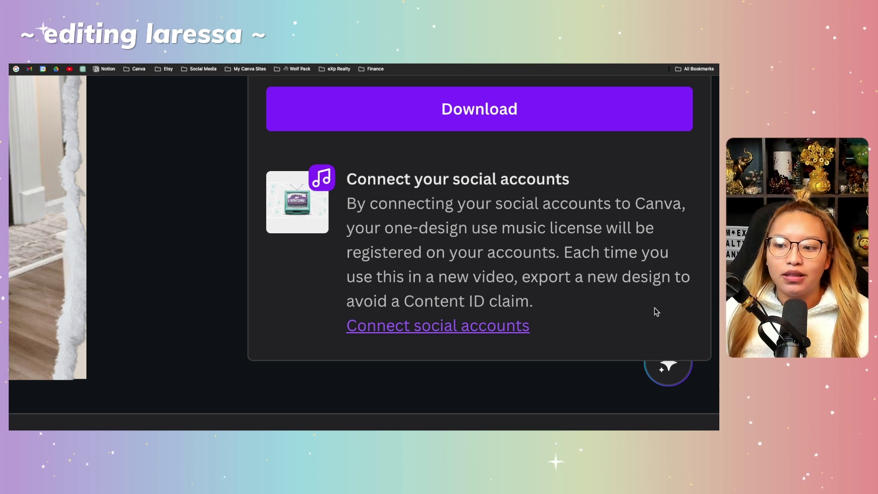
pyautogui.scroll(-5, 655, 307)
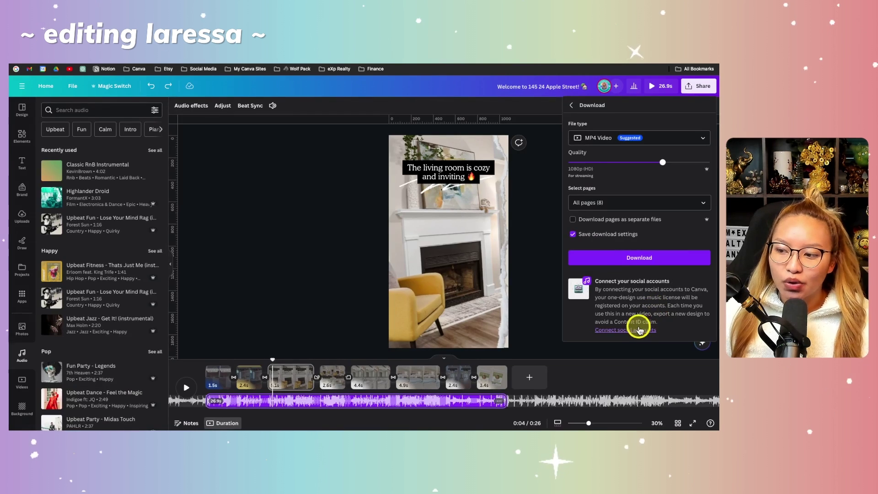
pyautogui.click(643, 330)
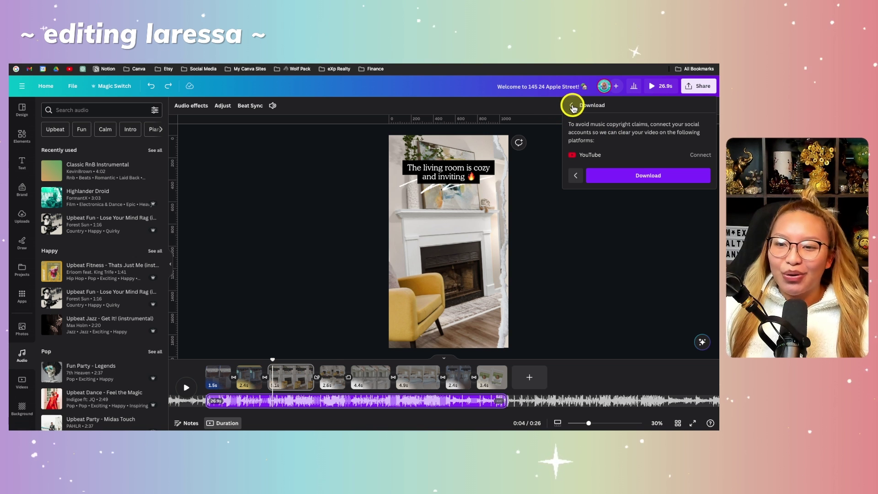
pyautogui.click(574, 108)
pyautogui.click(539, 153)
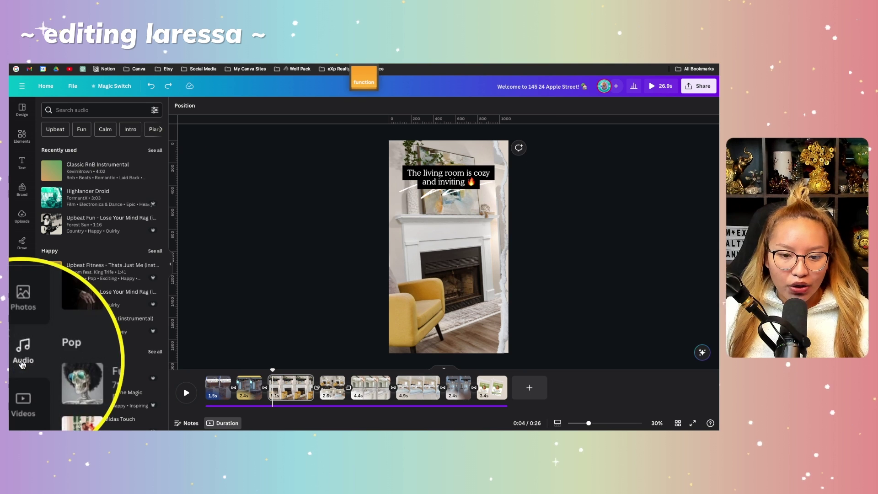
# Step: Filter audio to Free tracks and add Classic RnB Instrumental to the timeline as the soundtrack
pyautogui.click(156, 110)
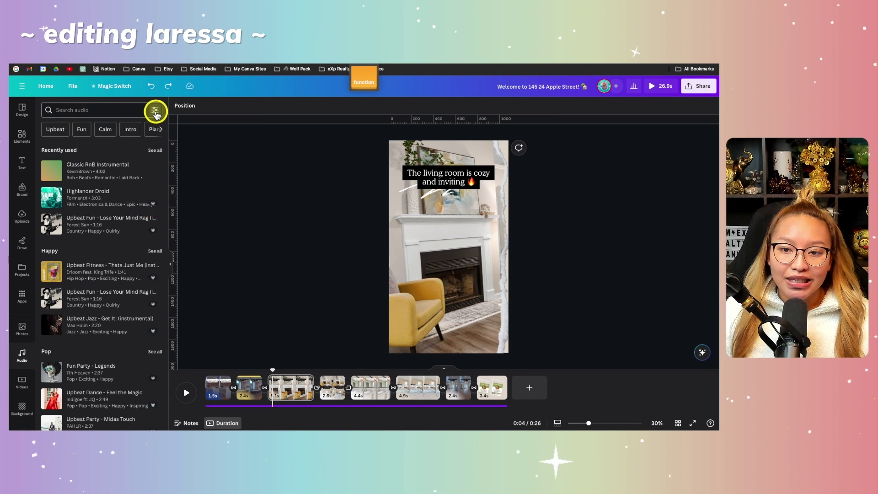
pyautogui.click(48, 197)
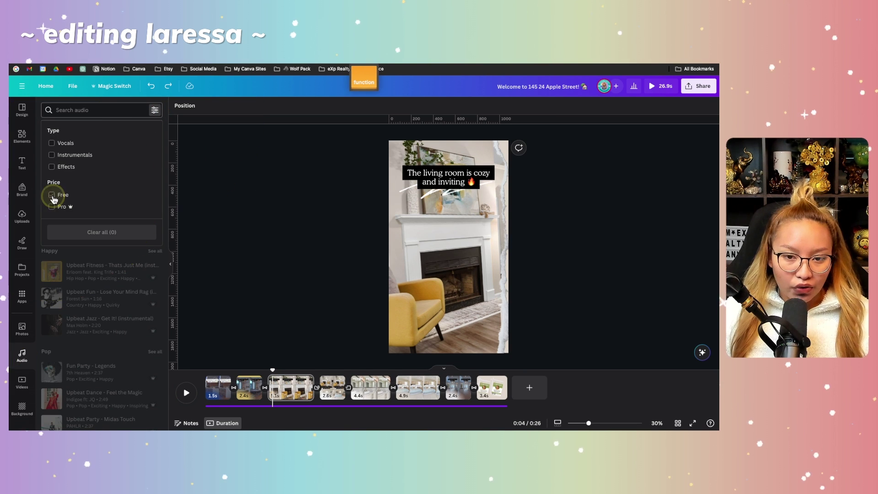
pyautogui.click(140, 112)
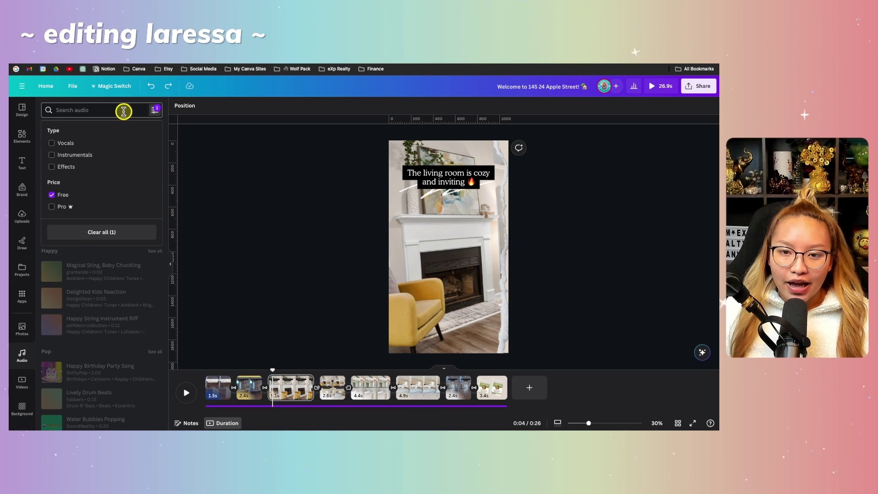
pyautogui.scroll(-5, 111, 187)
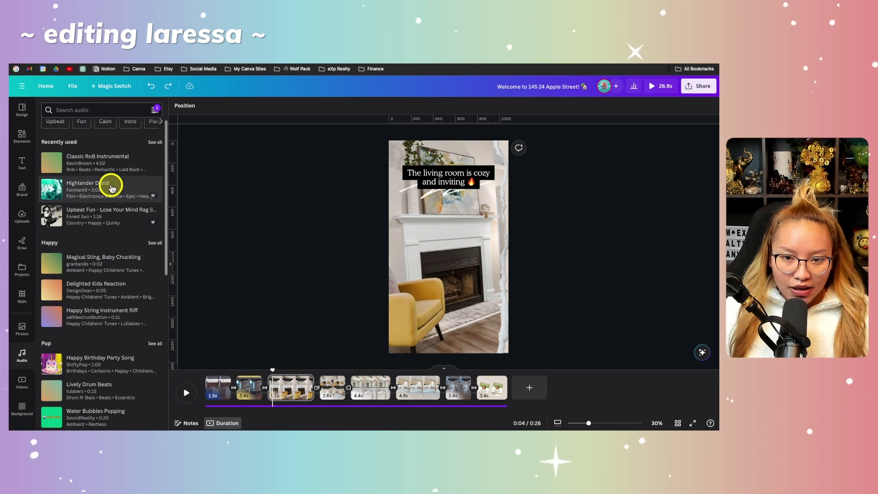
pyautogui.scroll(-4, 111, 187)
pyautogui.scroll(9, 111, 188)
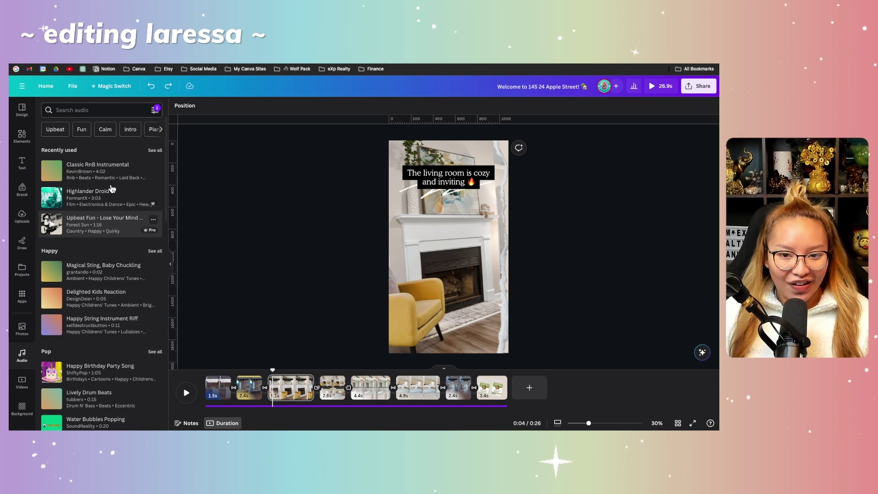
pyautogui.moveTo(98, 172); pyautogui.dragTo(294, 386)
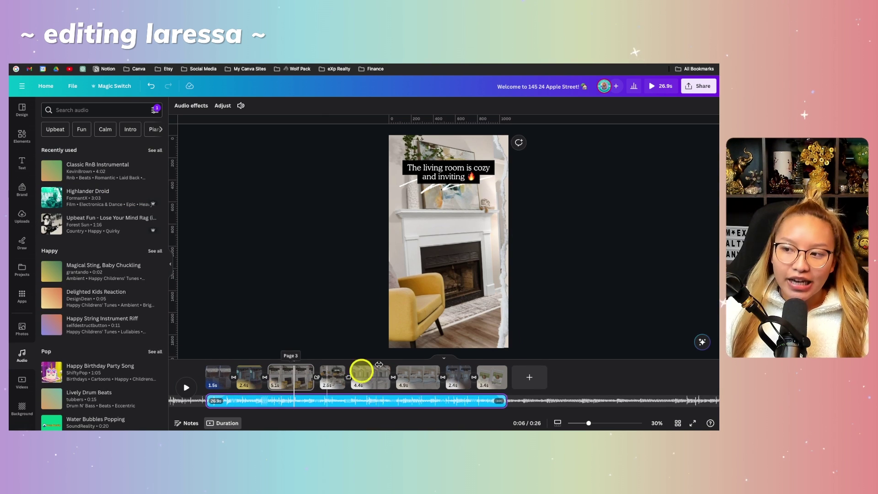
pyautogui.click(705, 89)
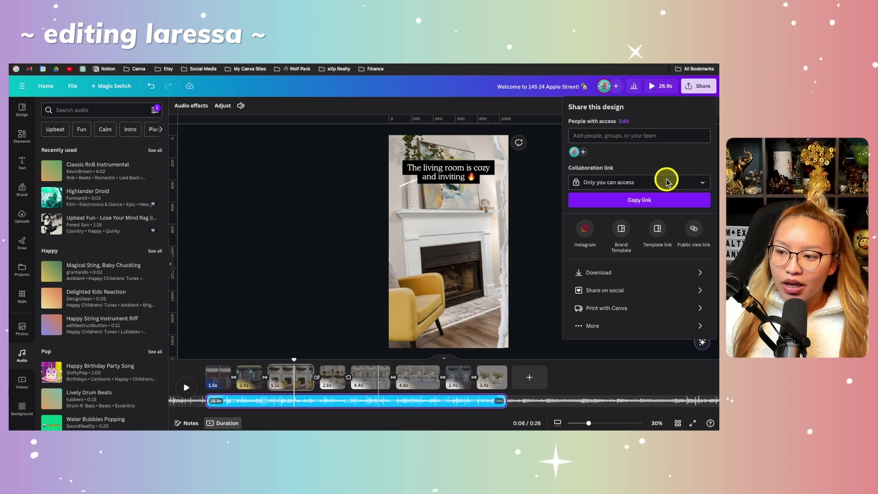
pyautogui.click(624, 269)
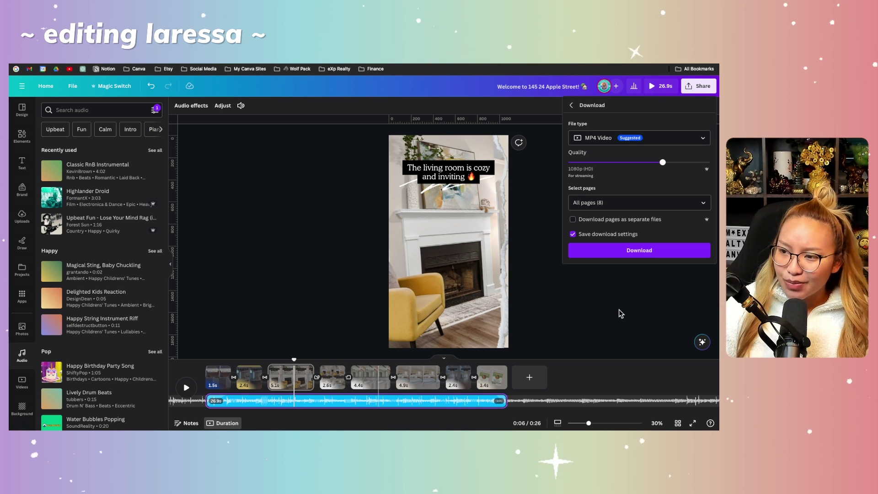
pyautogui.click(620, 301)
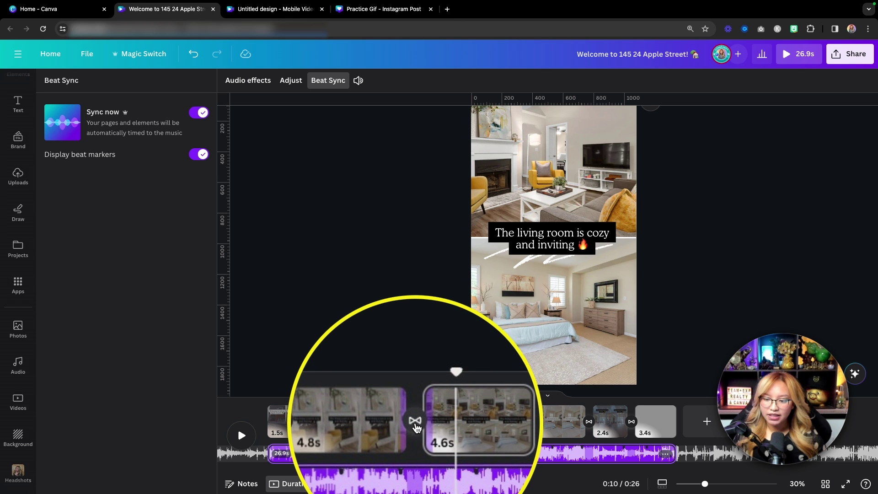
# Step: Choose Color Wipe for the transition between pages 3 and 4
pyautogui.click(415, 423)
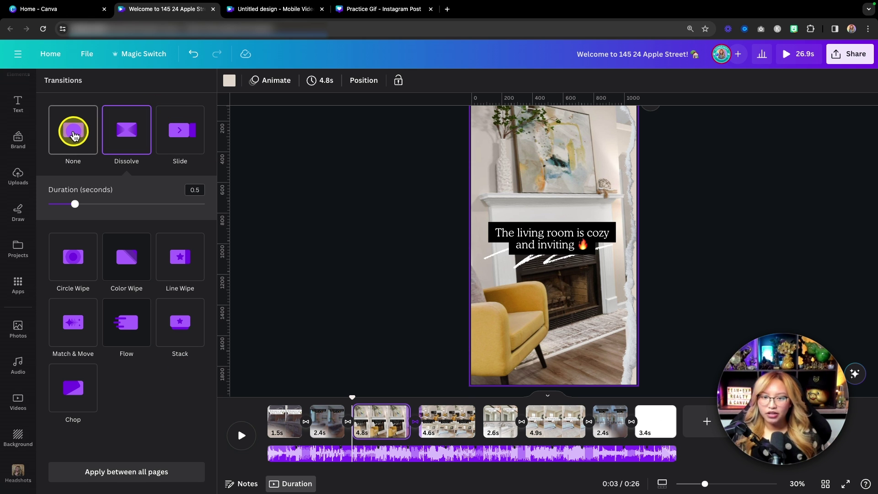
pyautogui.click(170, 133)
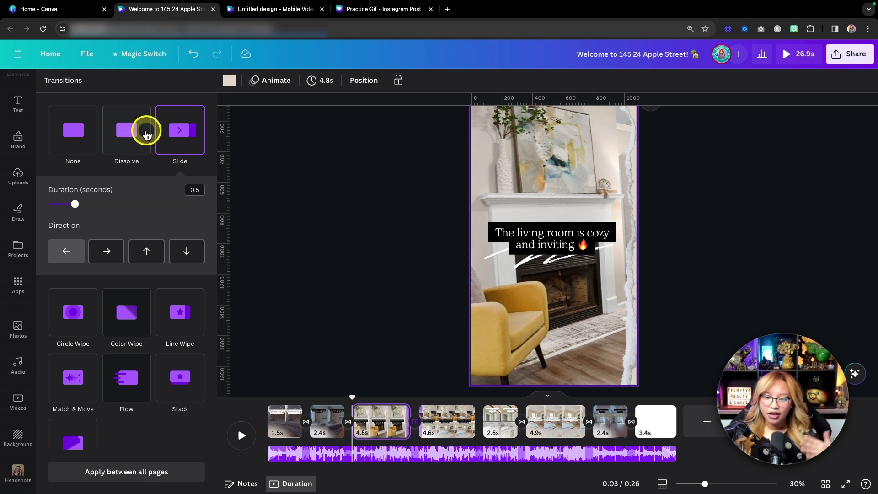
pyautogui.click(127, 314)
pyautogui.click(124, 197)
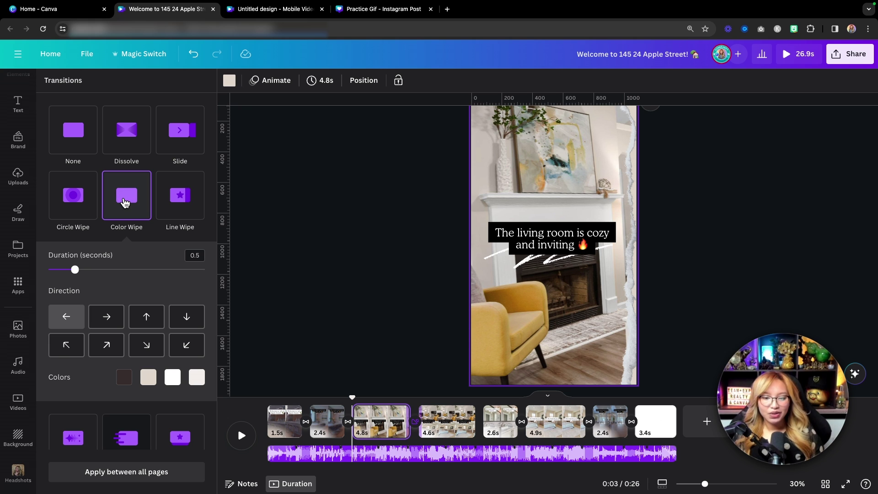
# Step: Set the Color Wipe to 1.1 seconds moving right and apply it between all pages
pyautogui.moveTo(75, 269); pyautogui.dragTo(80, 270)
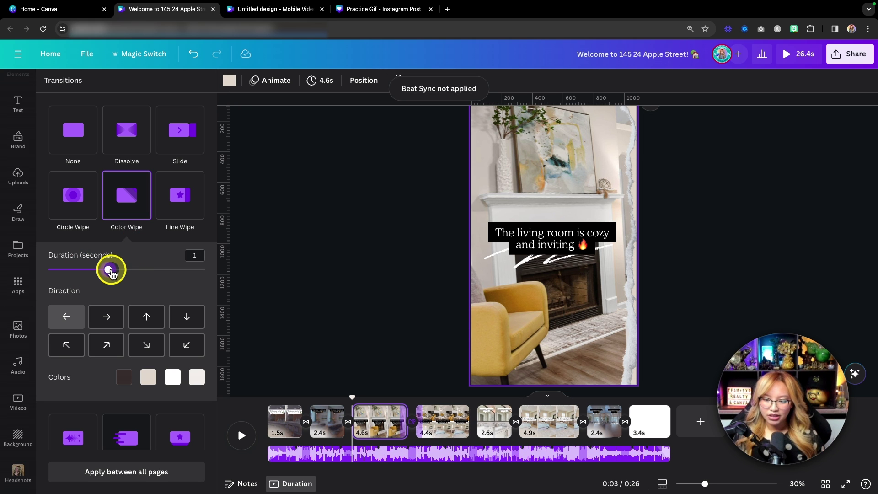
pyautogui.moveTo(94, 272); pyautogui.dragTo(115, 269)
pyautogui.click(112, 318)
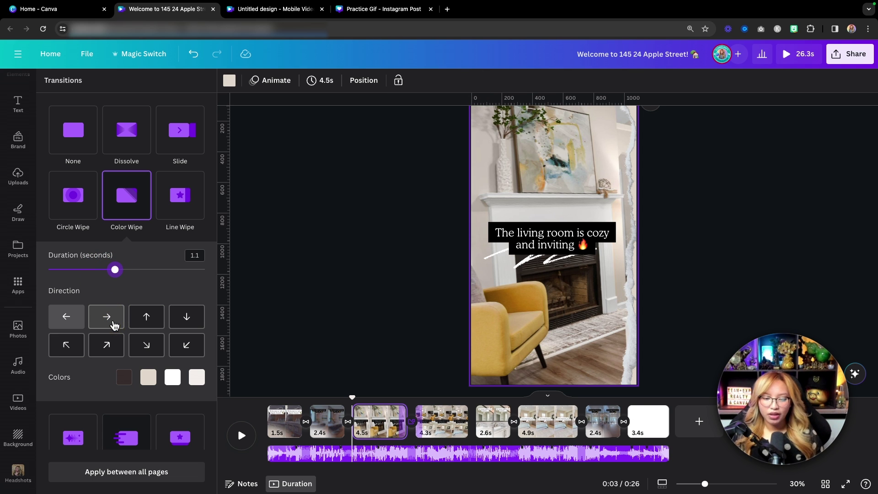
pyautogui.click(113, 321)
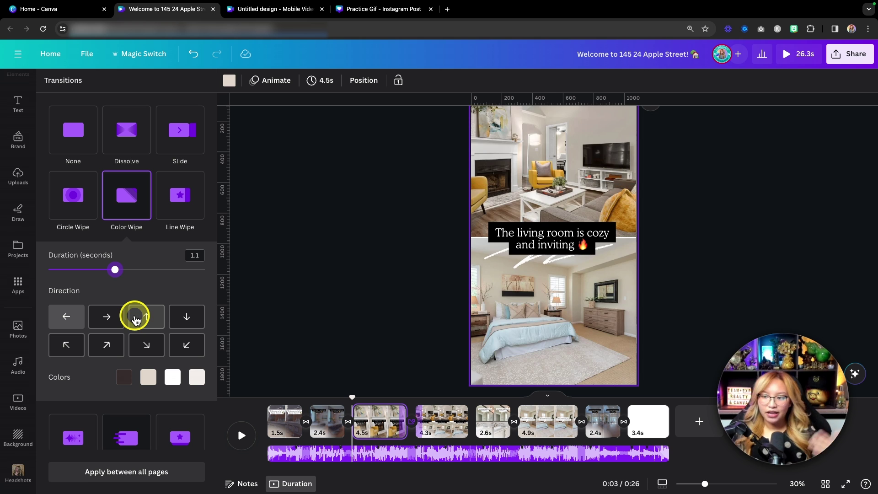
pyautogui.click(112, 320)
pyautogui.click(113, 321)
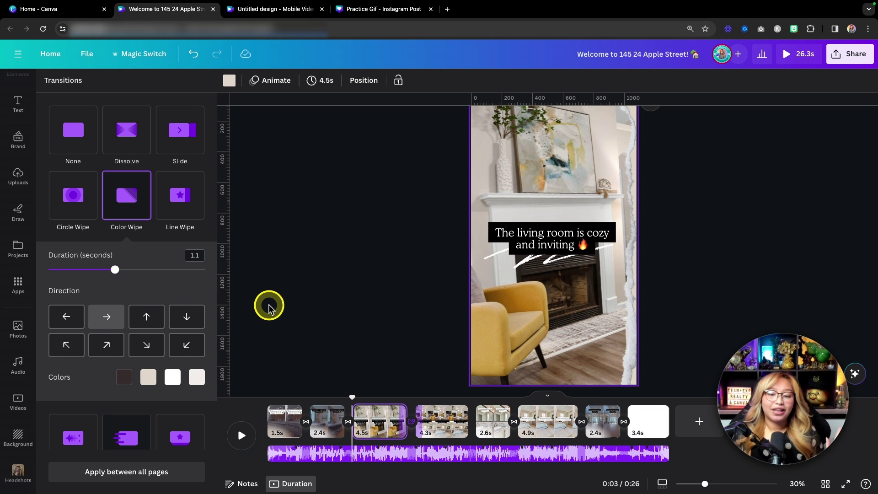
pyautogui.press('fn')
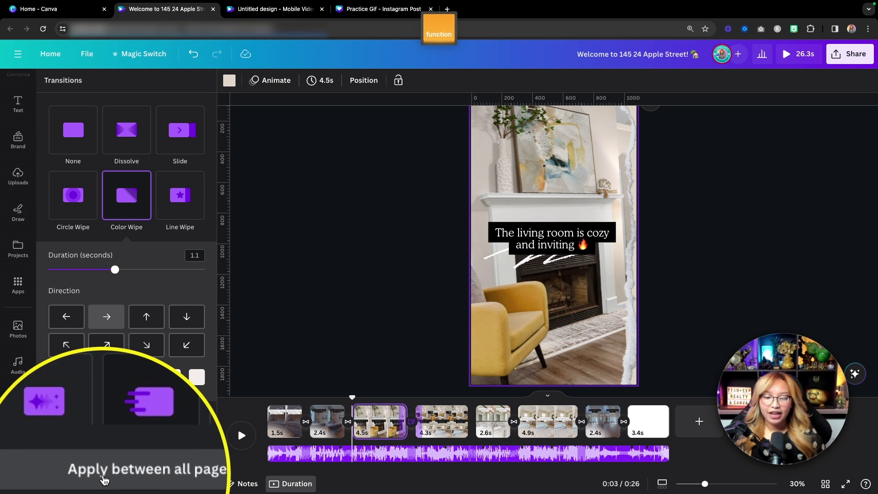
pyautogui.click(120, 477)
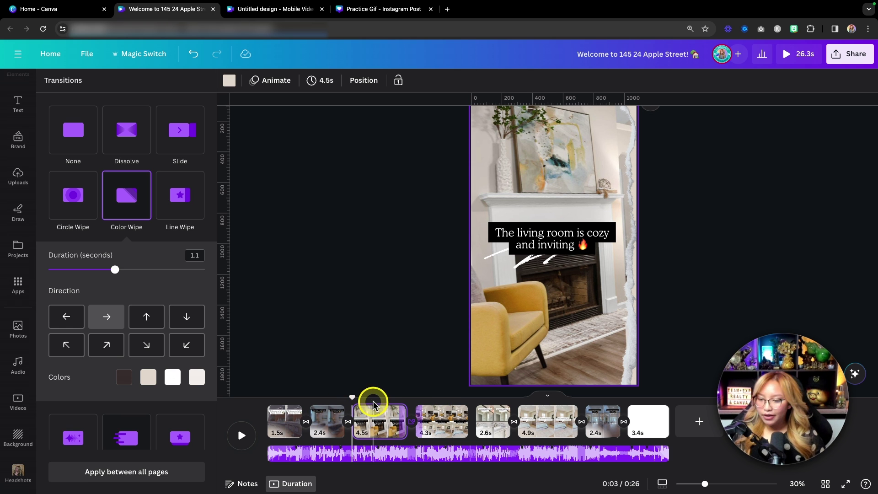
pyautogui.moveTo(471, 425)
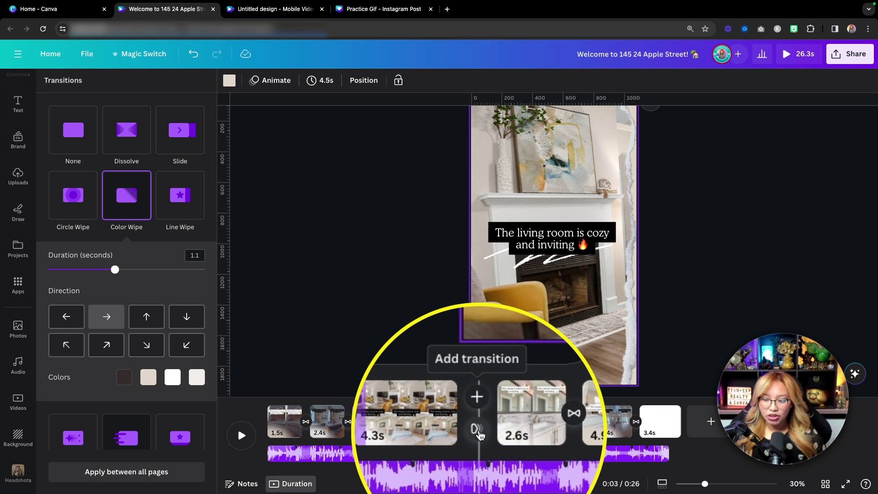
# Step: Add a 1.47-second Flow transition moving upward between pages 4 and 5
pyautogui.click(479, 434)
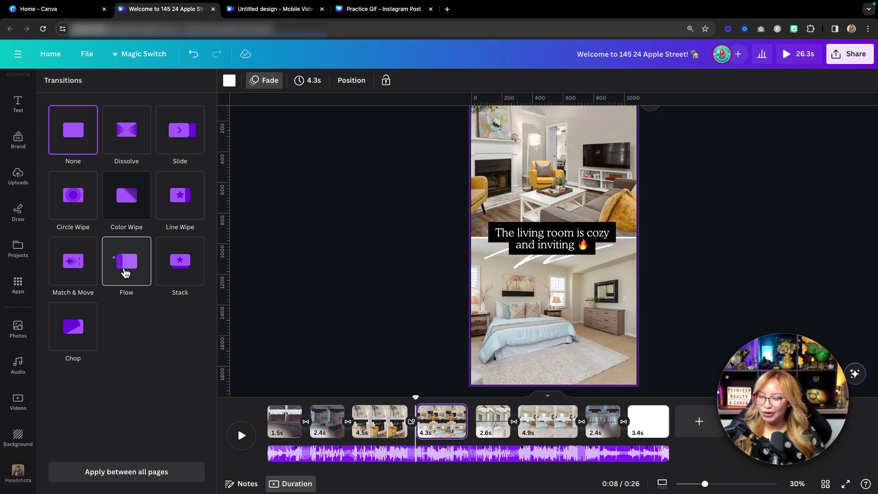
pyautogui.click(126, 273)
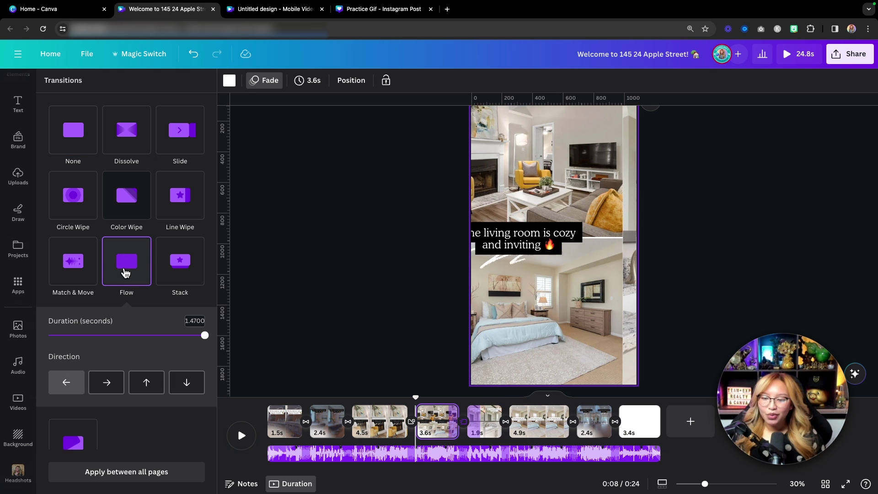
pyautogui.click(109, 385)
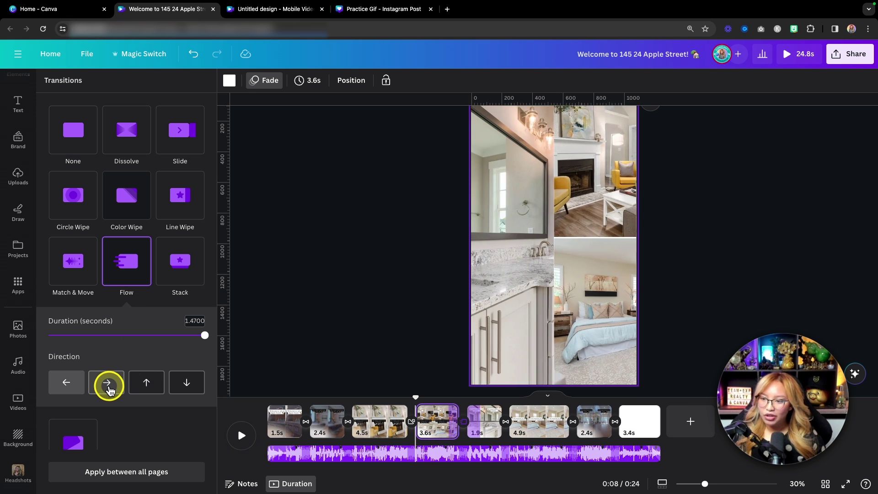
pyautogui.click(147, 387)
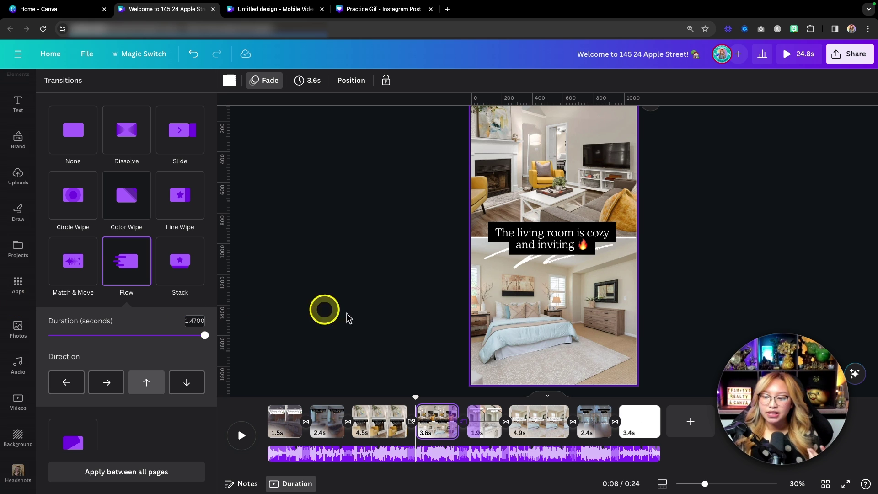
pyautogui.moveTo(643, 419)
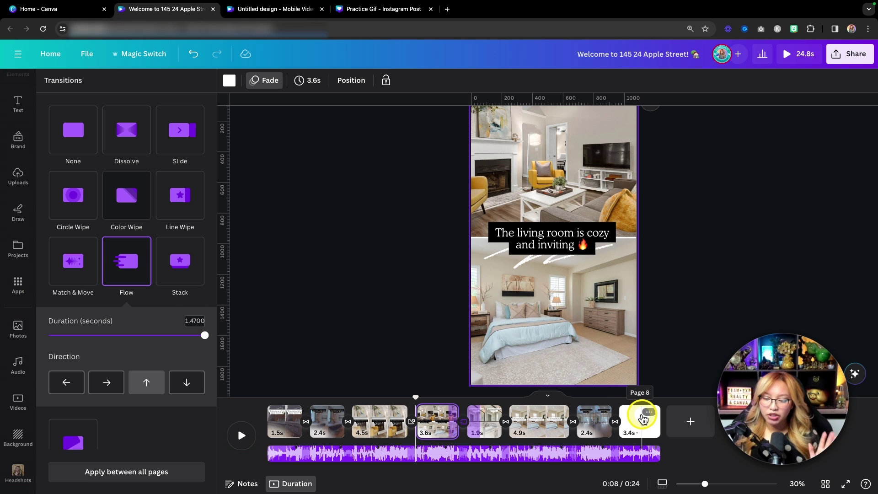
# Step: Drag the eXp logo from the Brand kit Logos onto the blank final page
pyautogui.click(637, 429)
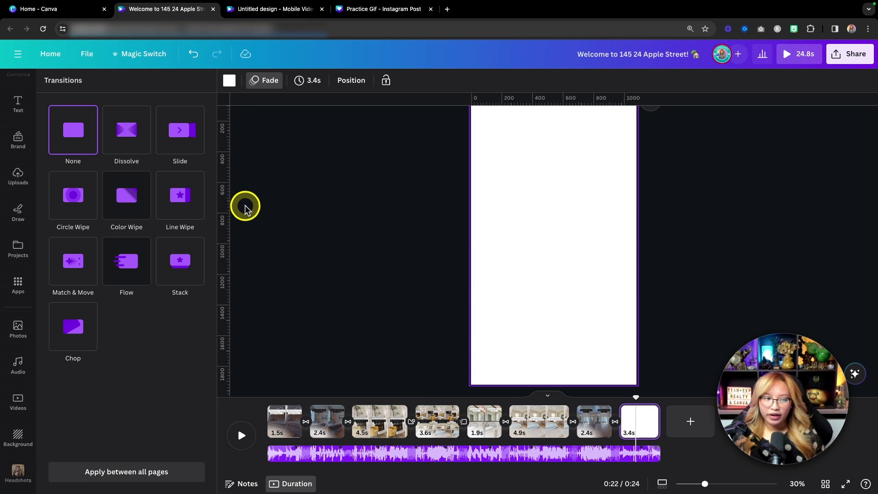
pyautogui.press('fn')
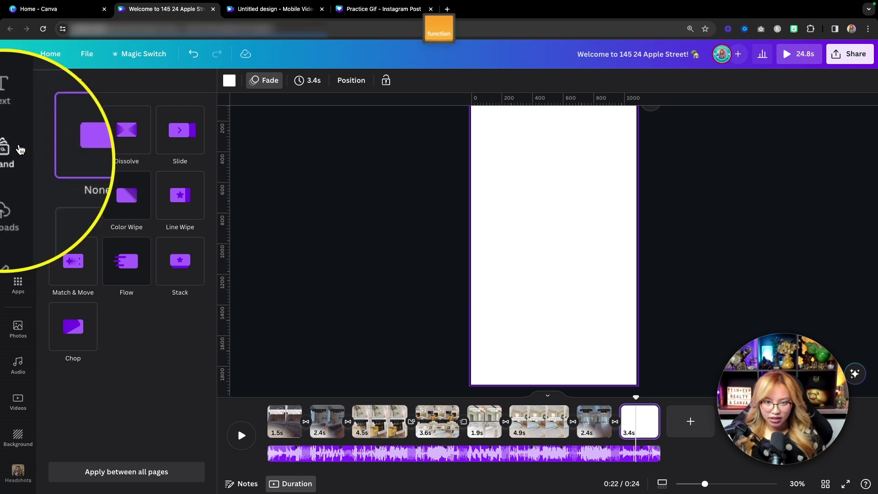
pyautogui.click(18, 138)
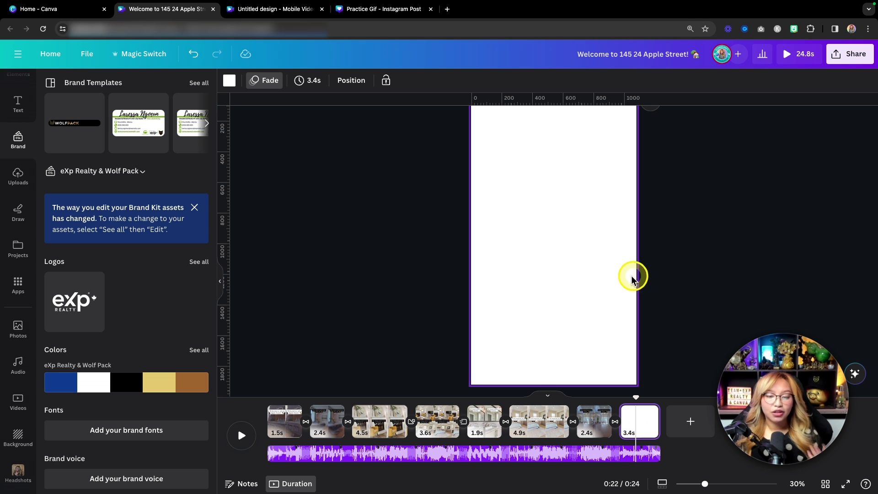
pyautogui.press('fn')
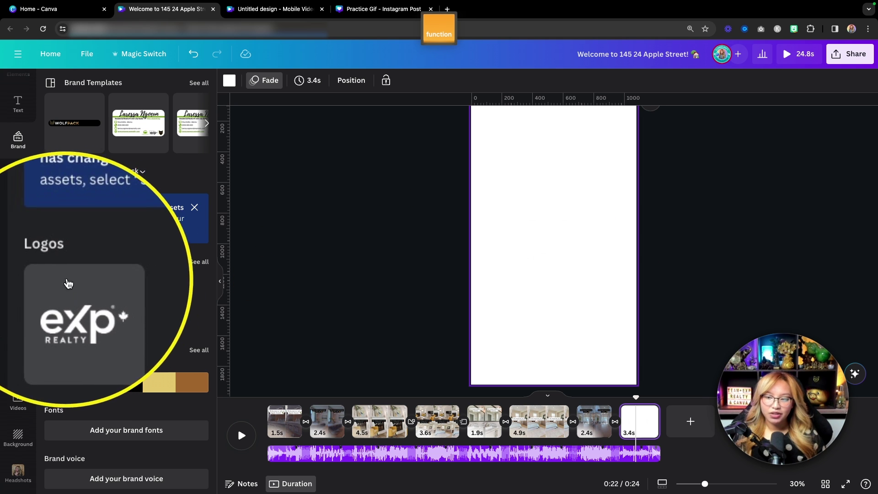
pyautogui.moveTo(67, 282); pyautogui.dragTo(557, 249)
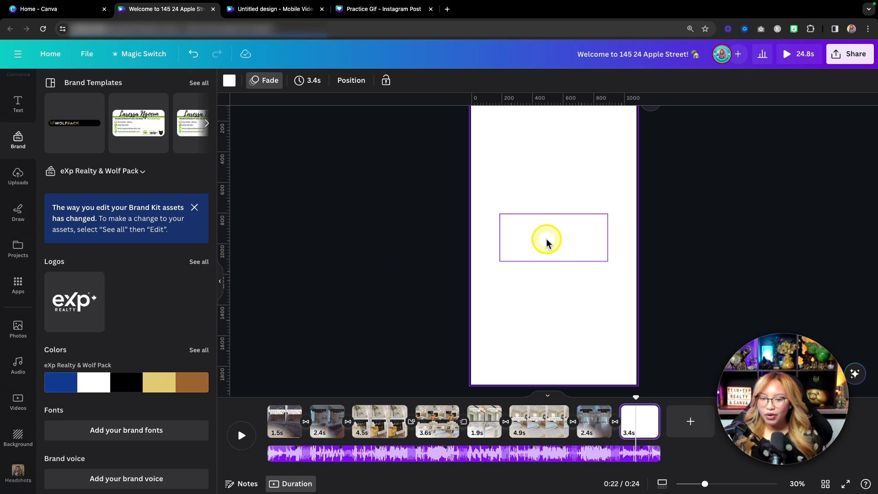
pyautogui.click(230, 81)
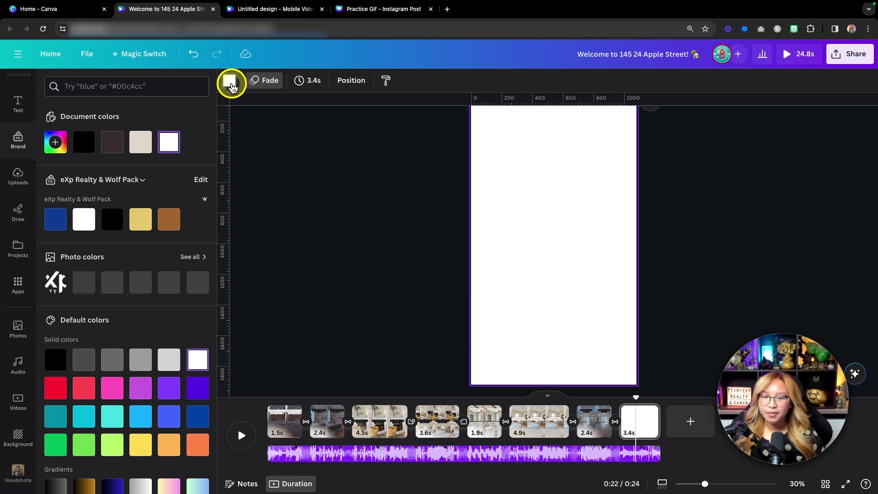
# Step: Give the final page a beige background and delete the eXp logo
pyautogui.click(113, 143)
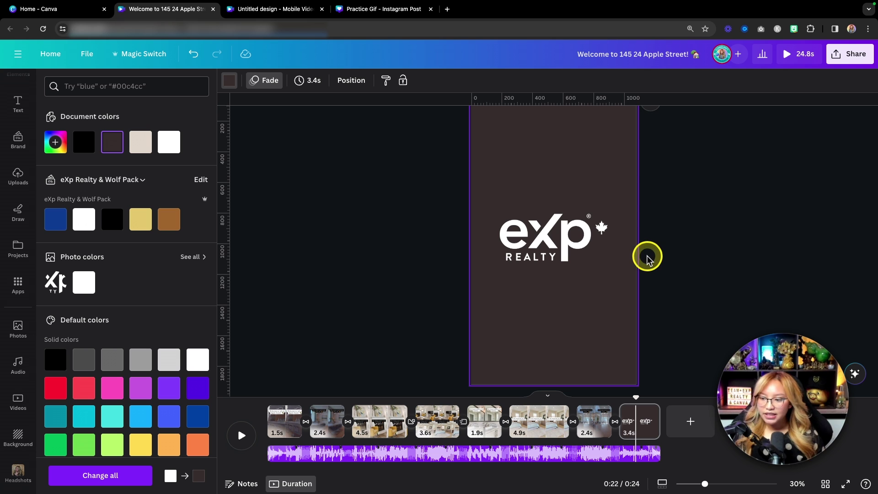
pyautogui.click(143, 145)
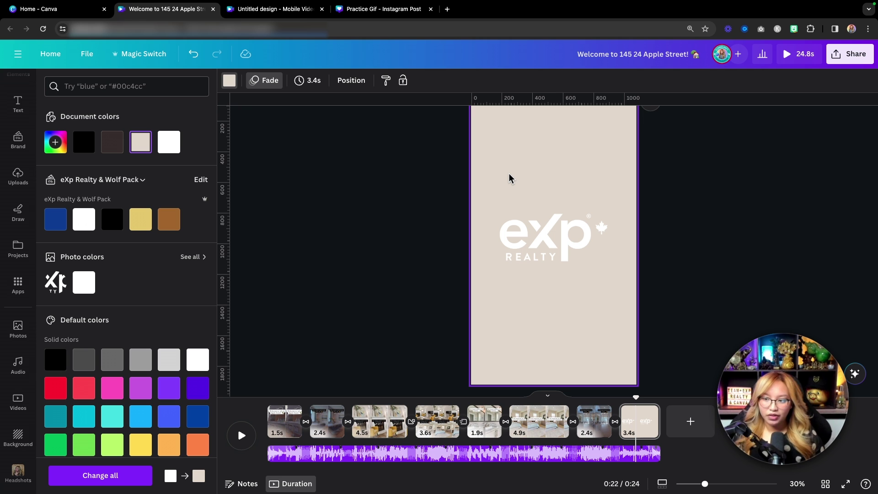
pyautogui.click(544, 221)
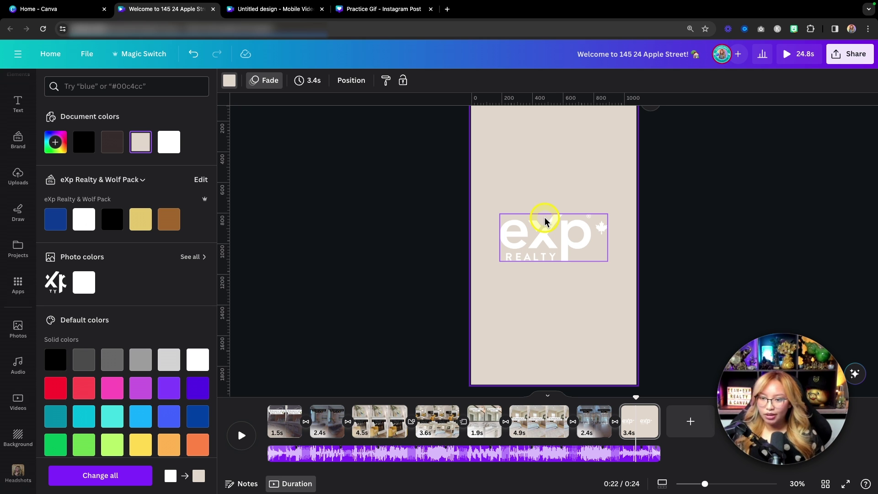
pyautogui.click(555, 243)
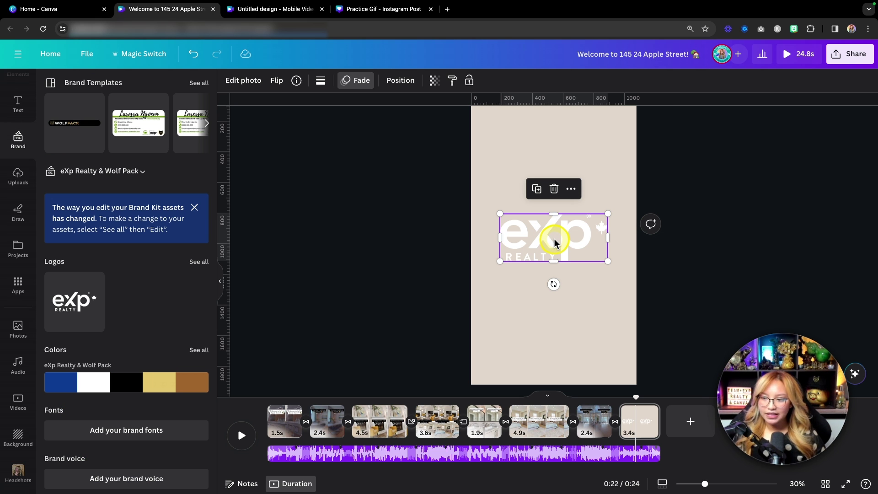
pyautogui.press('BackSpace')
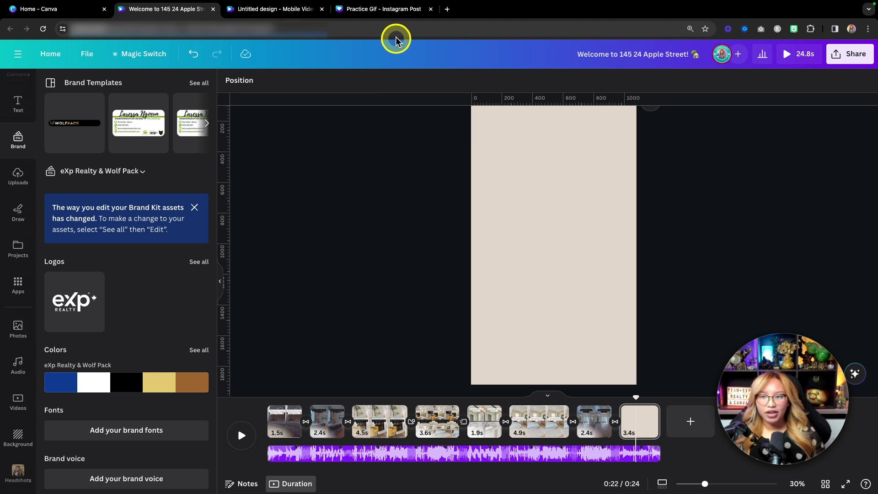
# Step: Copy the complete For Sale sign from Practice Gif and switch back to the listing video
pyautogui.click(378, 14)
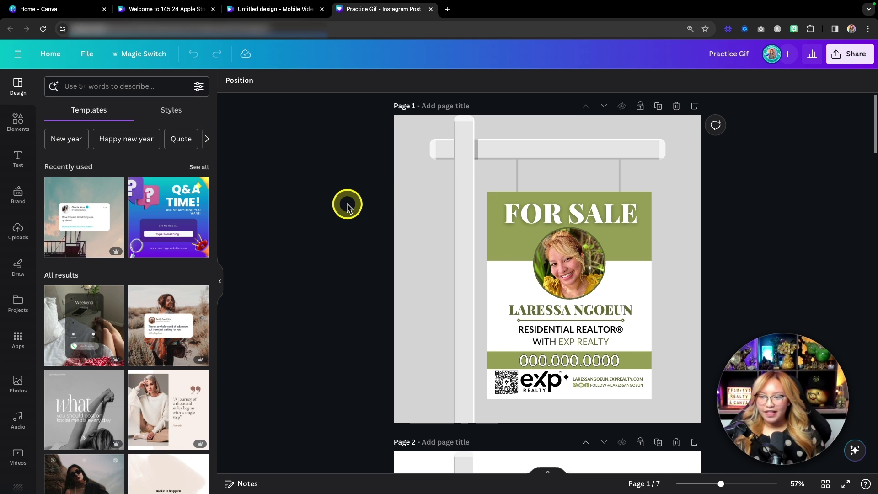
pyautogui.scroll(-1, 347, 204)
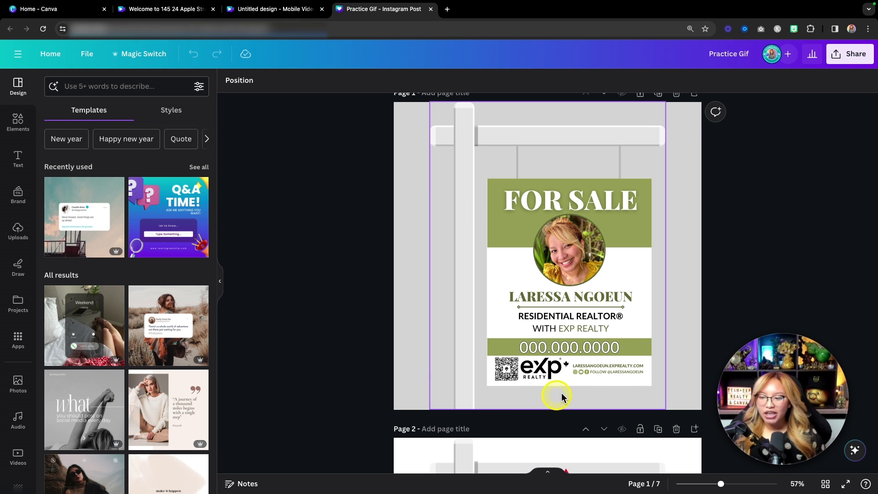
pyautogui.press('fn')
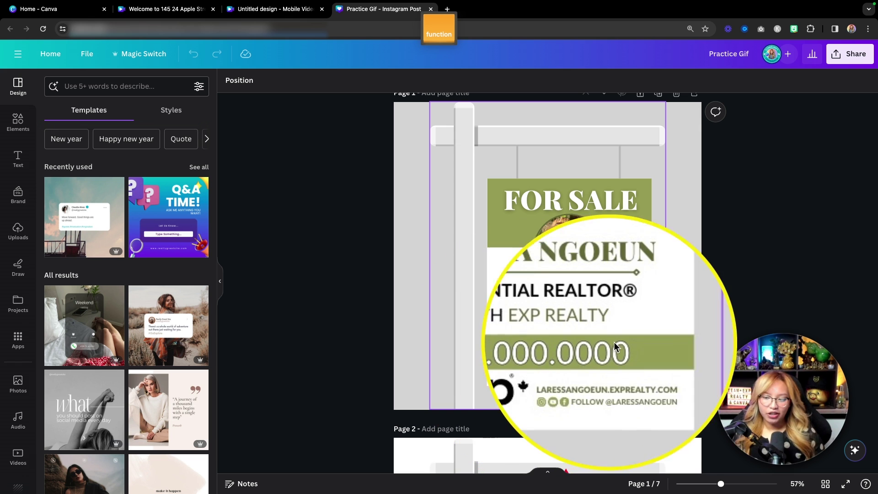
pyautogui.press('fn')
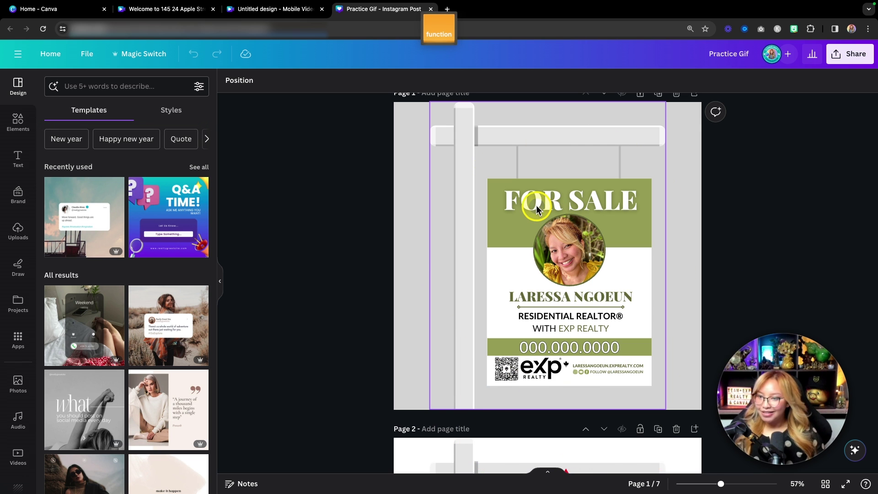
pyautogui.moveTo(359, 147); pyautogui.dragTo(687, 398)
pyautogui.press('super+c')
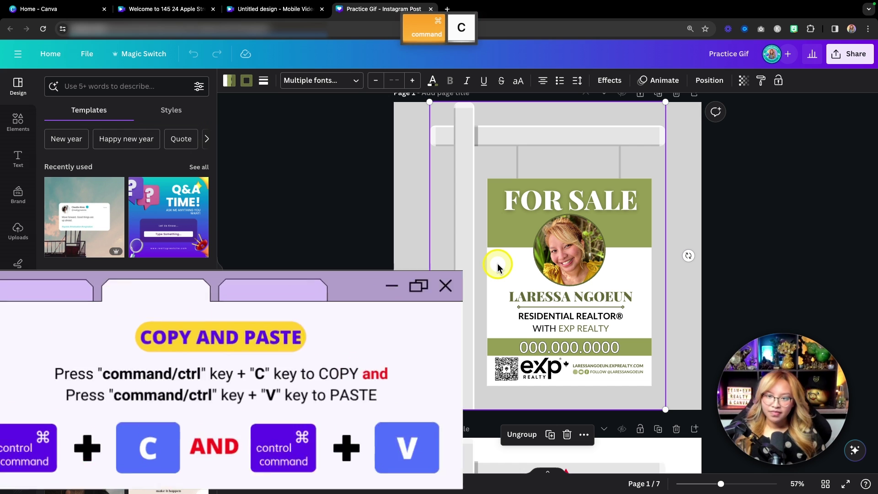
pyautogui.click(177, 13)
pyautogui.press('super+v')
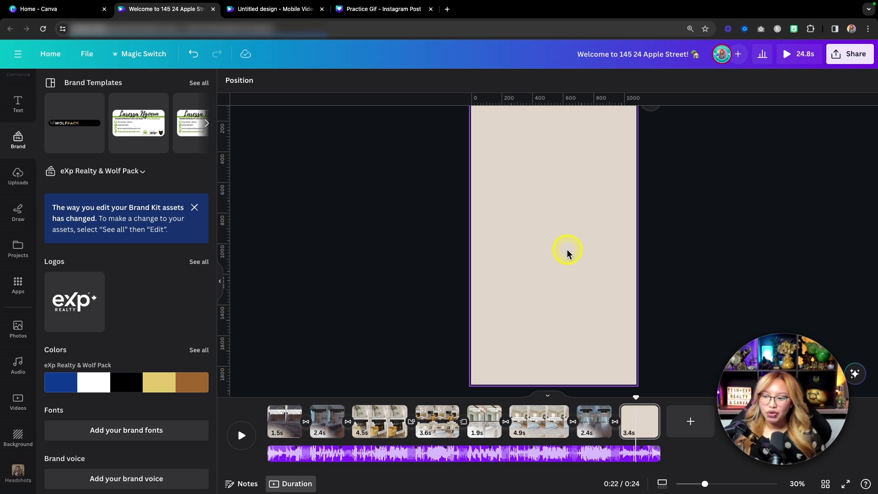
# Step: Paste the For Sale sign onto the final page and delete the duplicate copy
pyautogui.click(564, 273)
pyautogui.press('super+v')
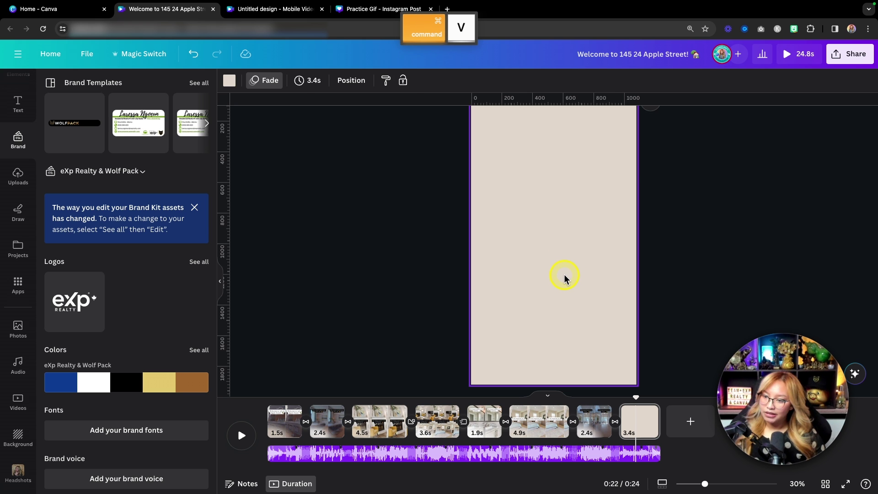
pyautogui.press('super+v')
pyautogui.press('super+v')
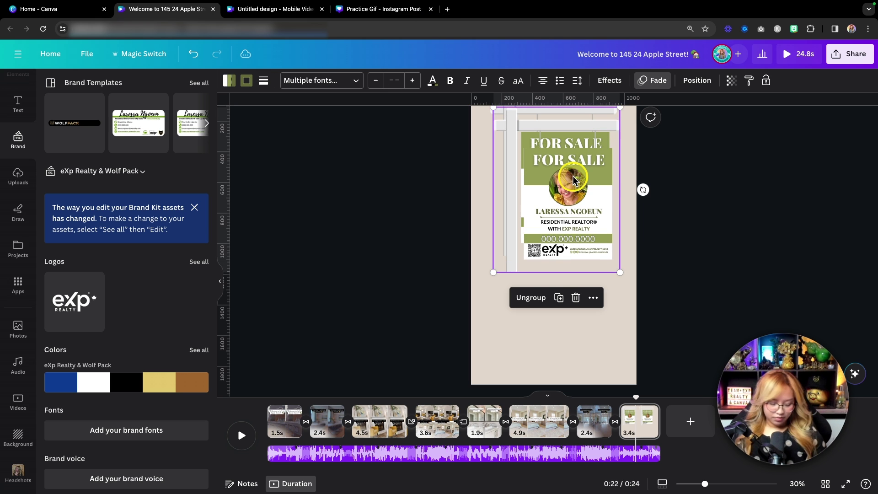
pyautogui.press('super+z')
pyautogui.moveTo(572, 179); pyautogui.dragTo(569, 241)
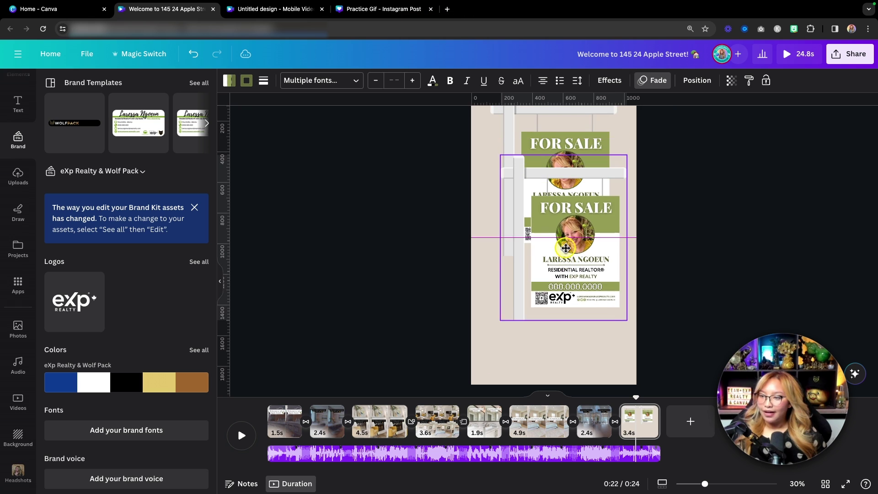
pyautogui.press('BackSpace')
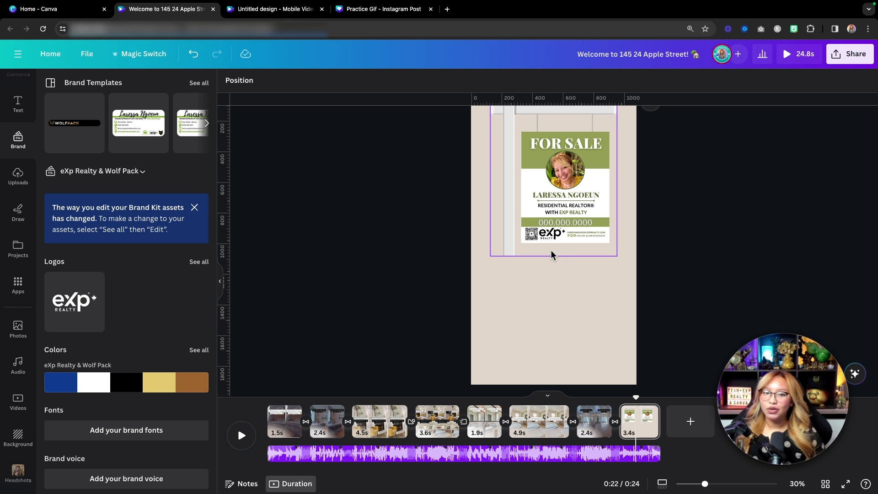
# Step: Move the sign lower, tilt it at an angle and enlarge it to fill the page
pyautogui.moveTo(555, 231); pyautogui.dragTo(524, 336)
pyautogui.moveTo(473, 300); pyautogui.dragTo(400, 325)
pyautogui.moveTo(566, 219); pyautogui.dragTo(589, 195)
# Step: Nudge the tilted For Sale sign slightly down and right on the final page
pyautogui.click(712, 234)
pyautogui.scroll(2, 691, 257)
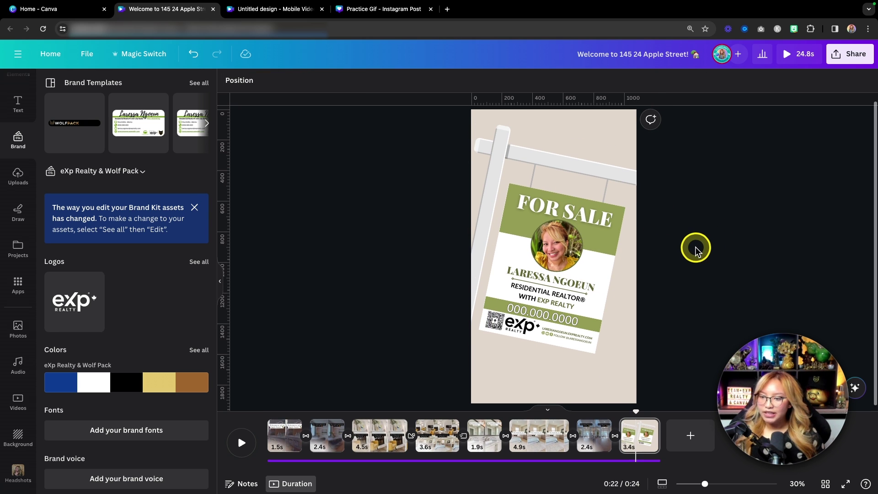
pyautogui.moveTo(518, 201); pyautogui.dragTo(522, 210)
pyautogui.click(721, 255)
pyautogui.scroll(-1, 721, 257)
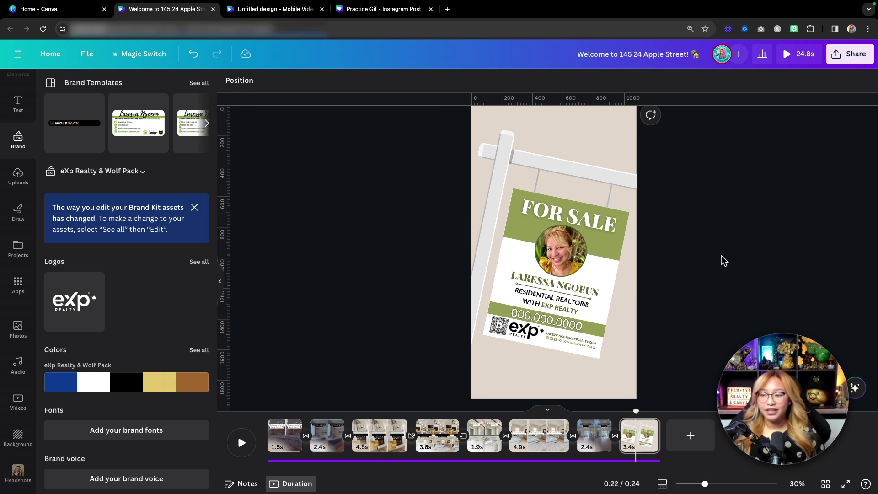
pyautogui.scroll(1, 720, 259)
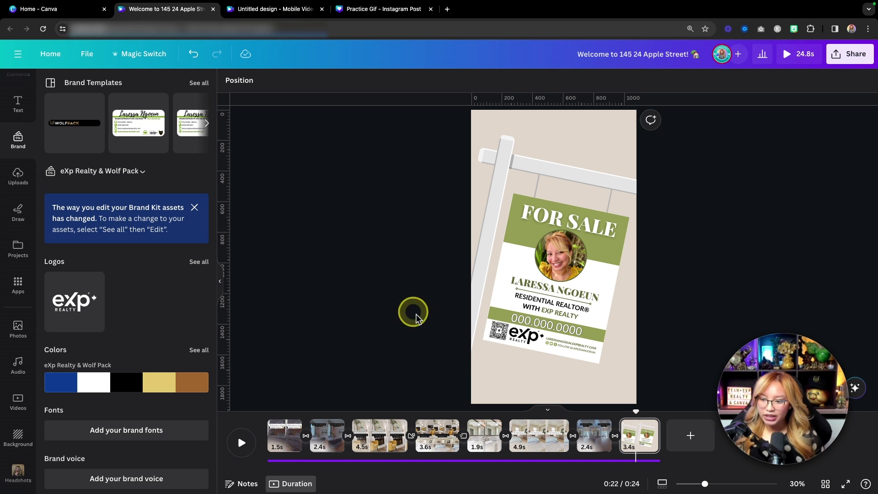
pyautogui.click(587, 127)
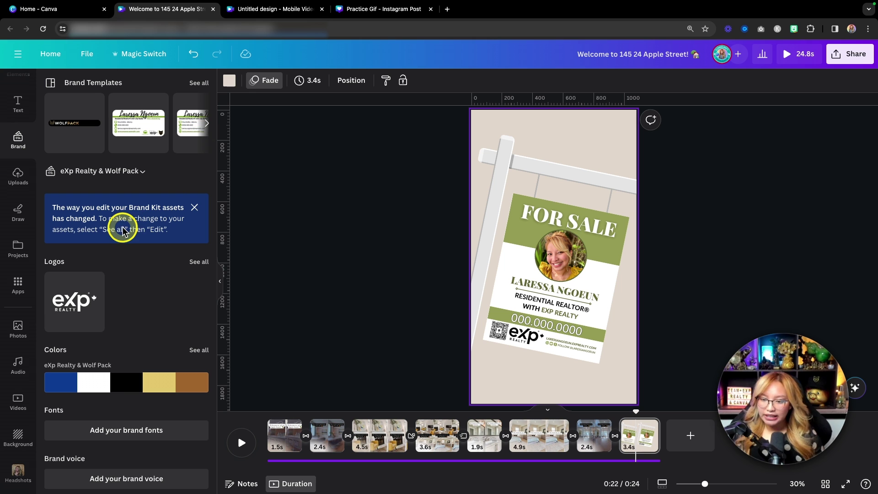
pyautogui.scroll(-2, 139, 271)
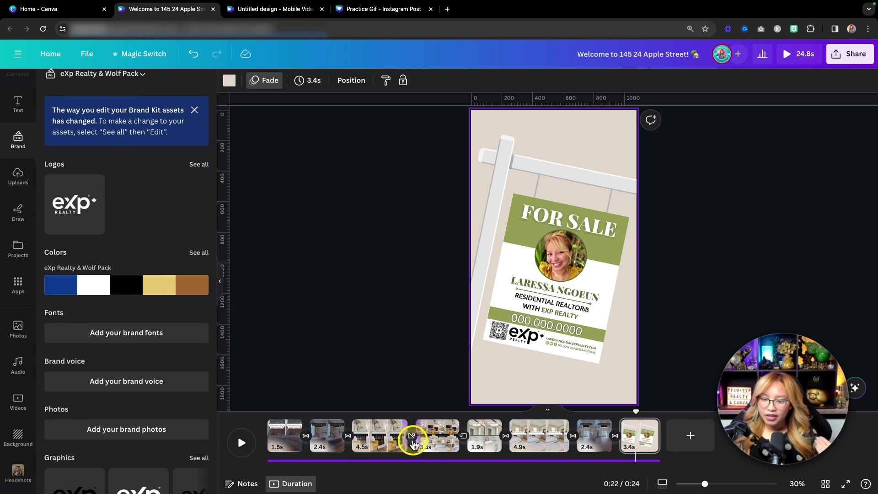
# Step: Shuffle brand colours on the Welcome page, ending with the torn-paper edge blue
pyautogui.click(285, 440)
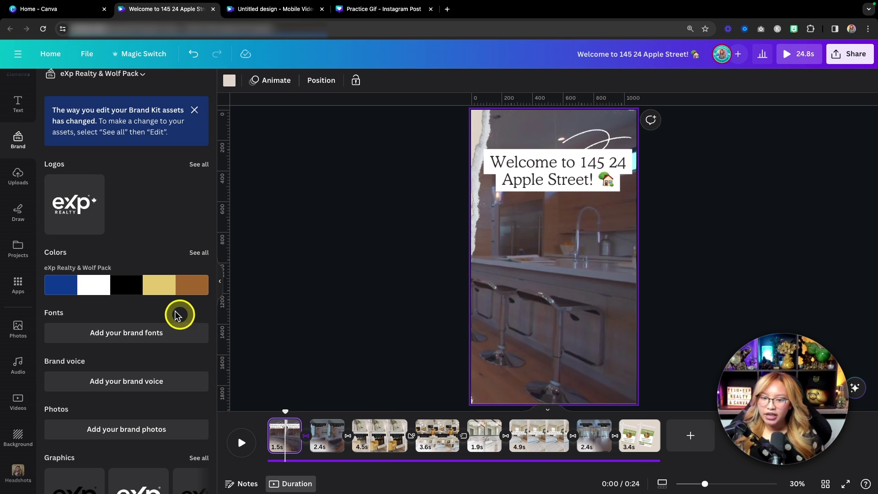
pyautogui.click(135, 289)
pyautogui.click(136, 292)
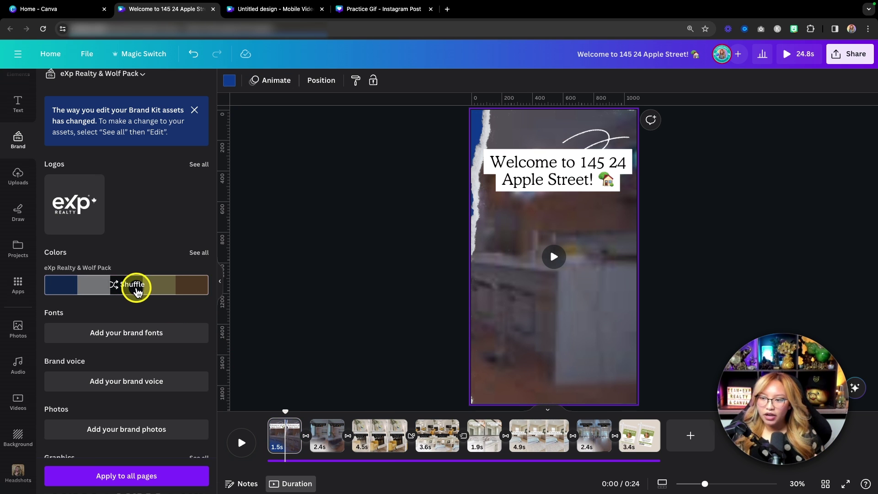
pyautogui.click(483, 135)
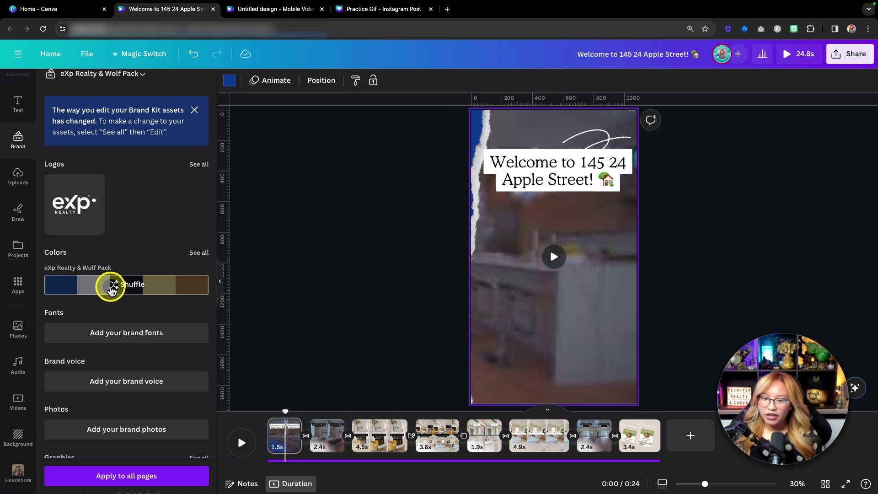
pyautogui.click(112, 289)
pyautogui.click(112, 288)
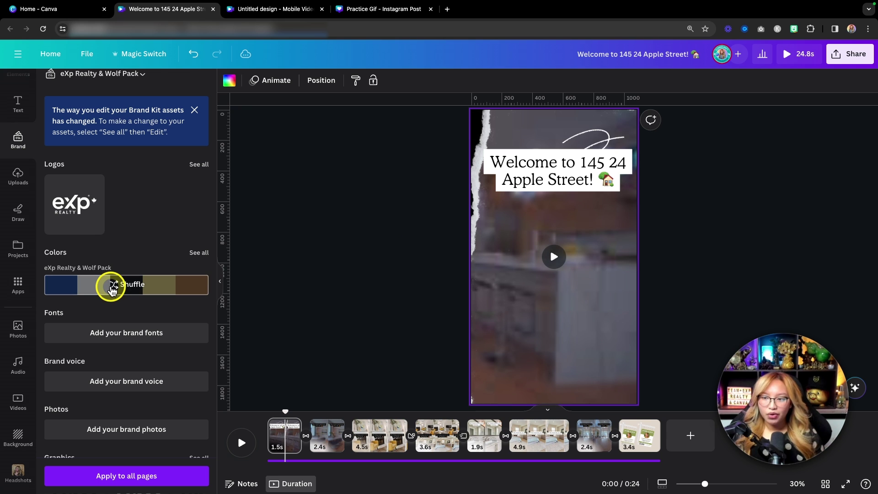
pyautogui.click(111, 288)
pyautogui.click(111, 288)
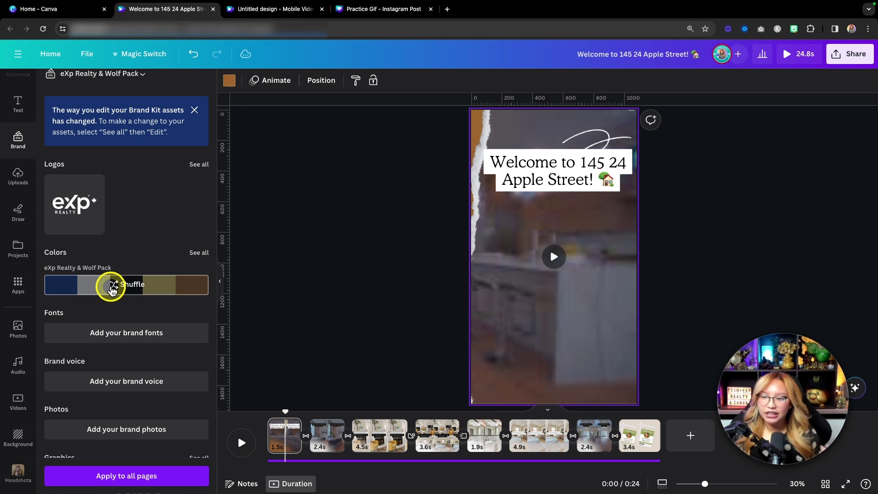
pyautogui.click(112, 288)
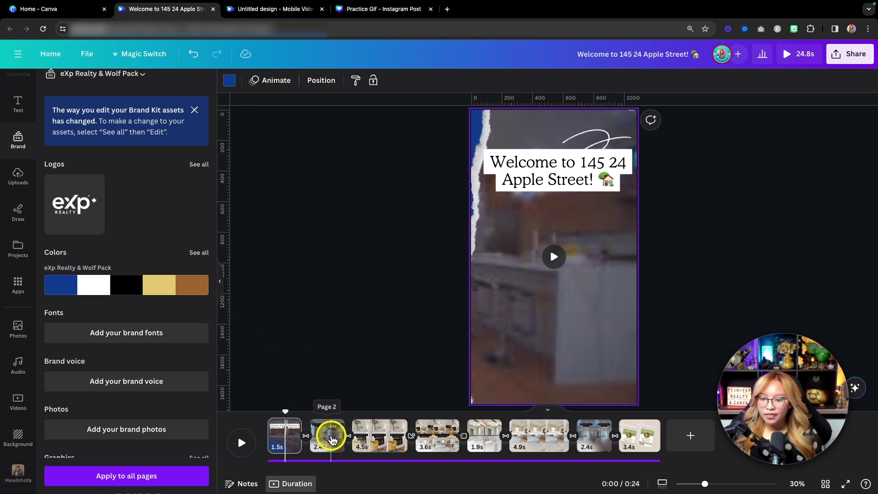
# Step: Shuffle brand colours on page 2 until it has gold accents
pyautogui.click(331, 439)
pyautogui.click(81, 288)
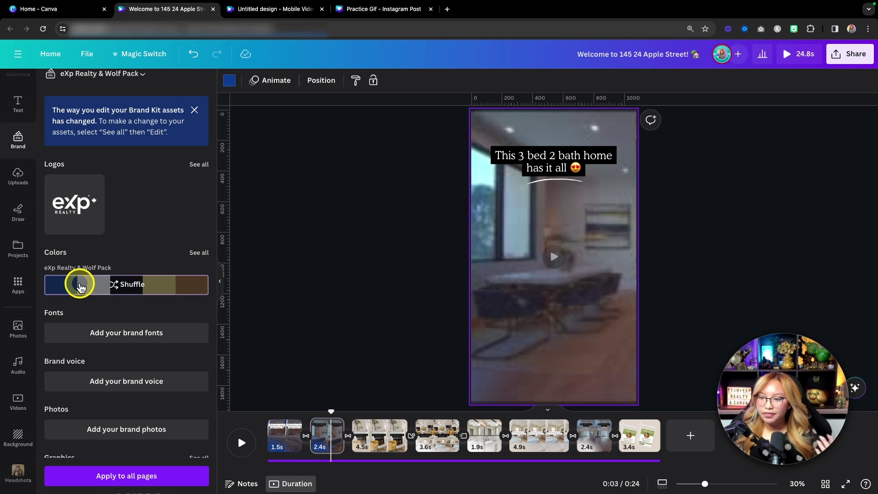
pyautogui.click(80, 287)
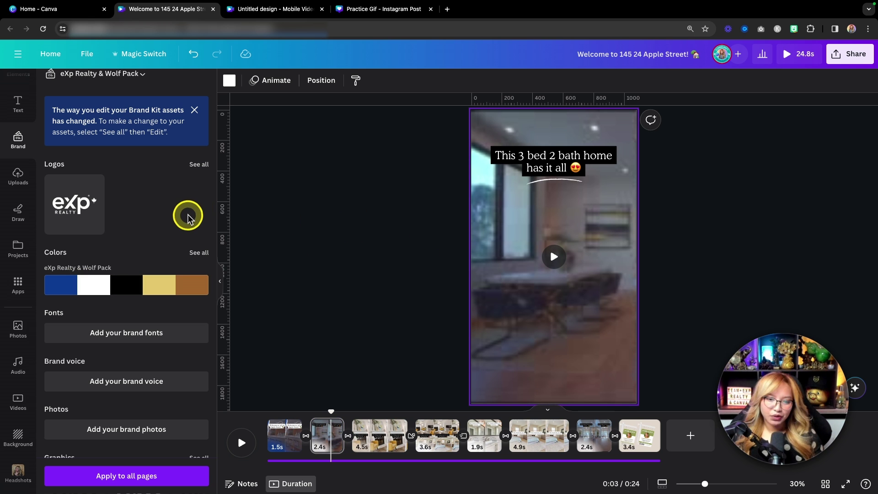
pyautogui.click(538, 215)
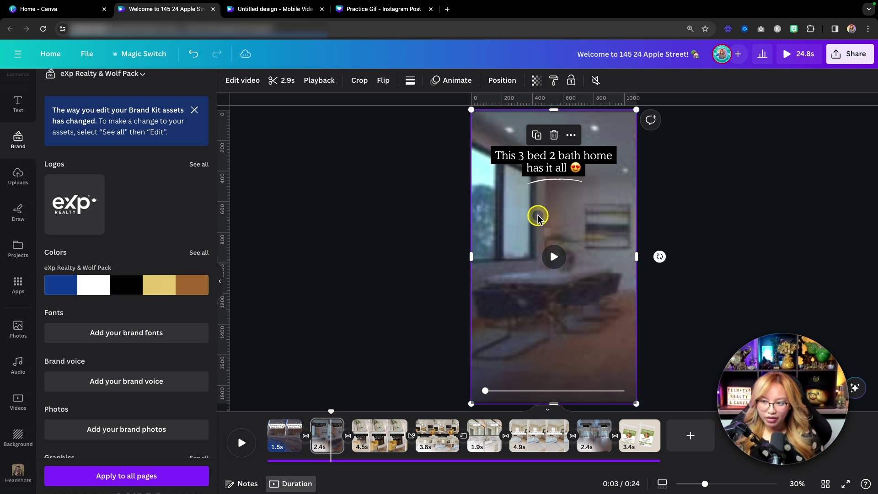
pyautogui.click(124, 288)
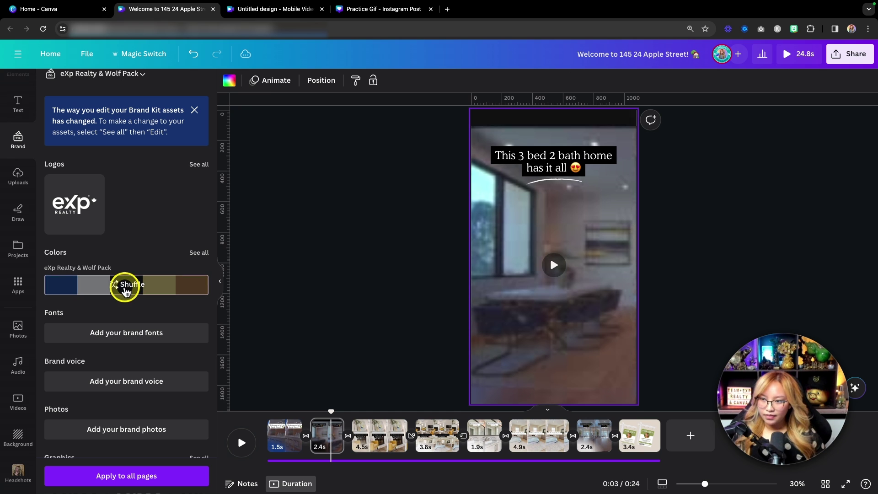
pyautogui.click(124, 288)
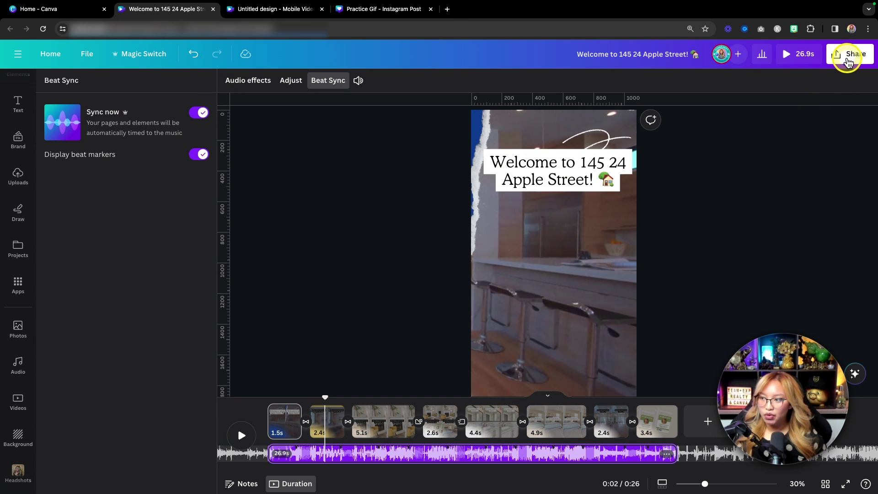
# Step: Bring up the MP4 download settings for the listing video
pyautogui.press('fn')
pyautogui.click(844, 60)
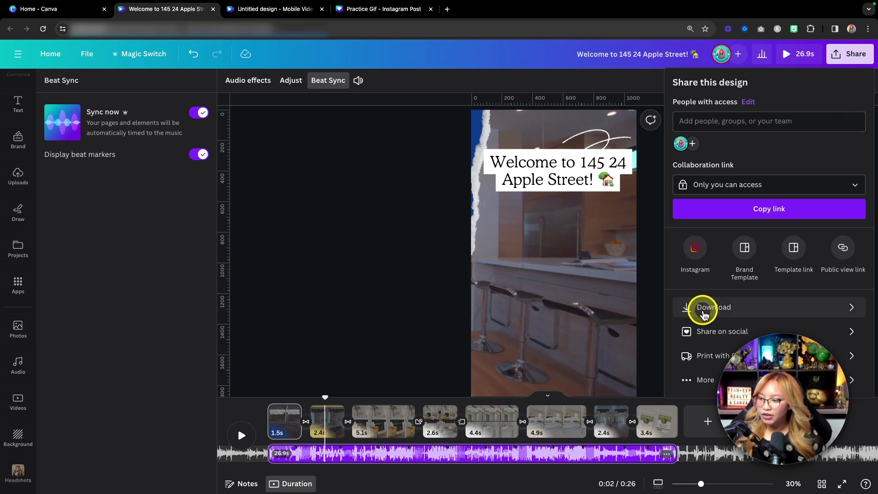
pyautogui.click(711, 311)
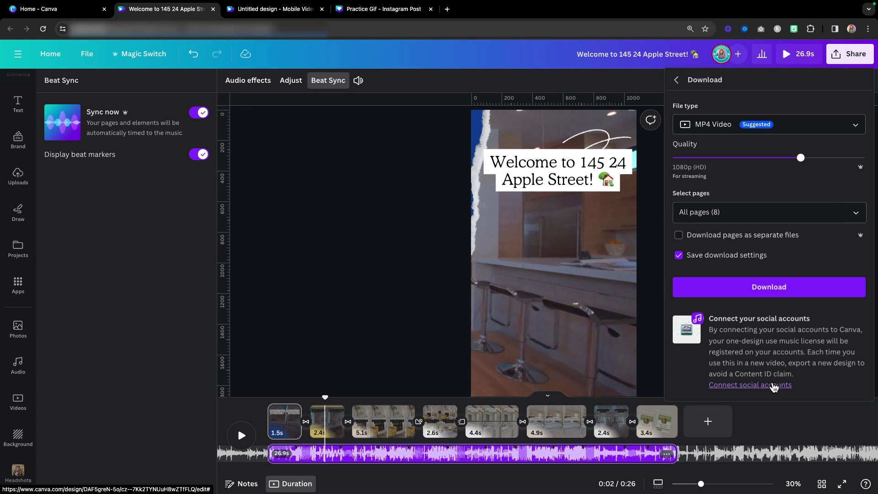
# Step: Start linking a YouTube account for music copyright clearance, then return to the design
pyautogui.press('fn')
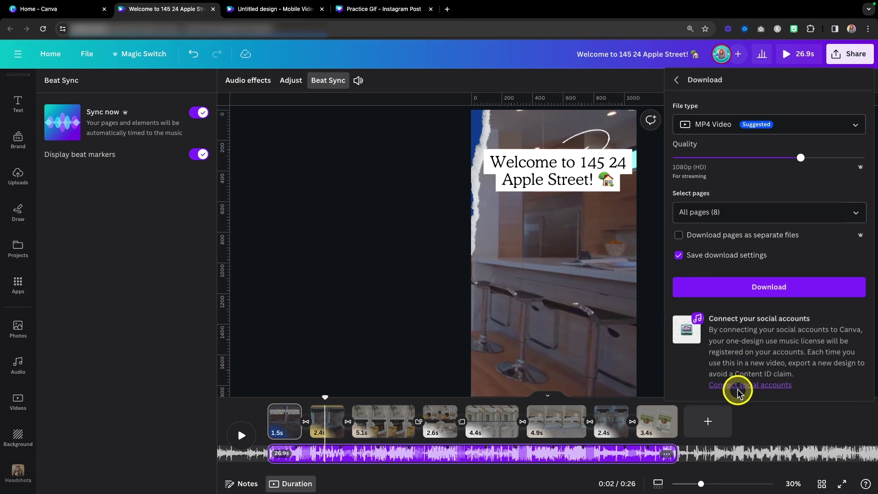
pyautogui.click(751, 387)
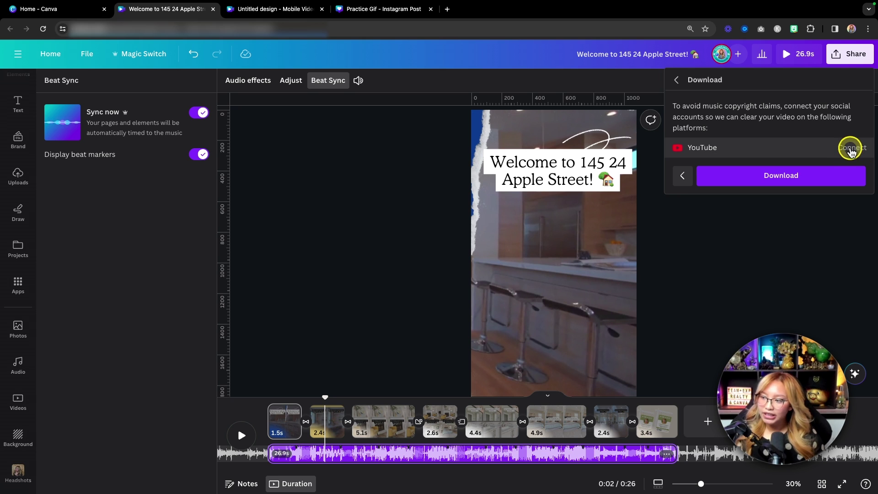
pyautogui.click(850, 148)
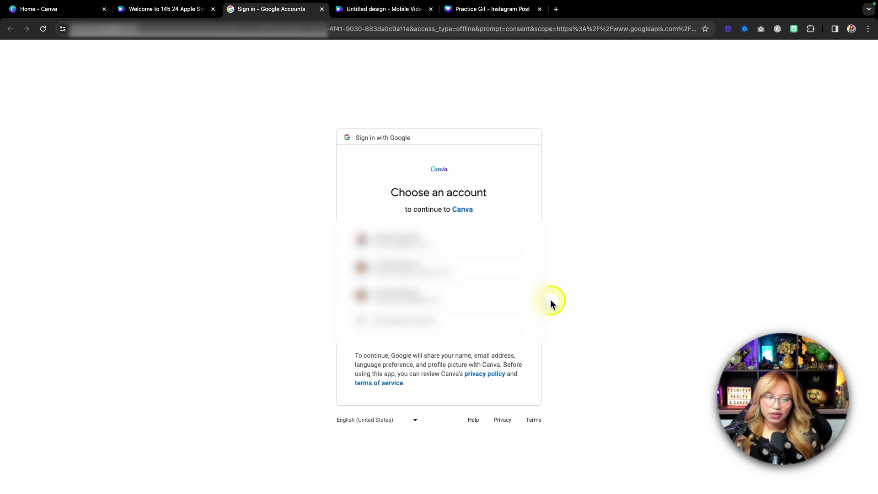
pyautogui.click(158, 13)
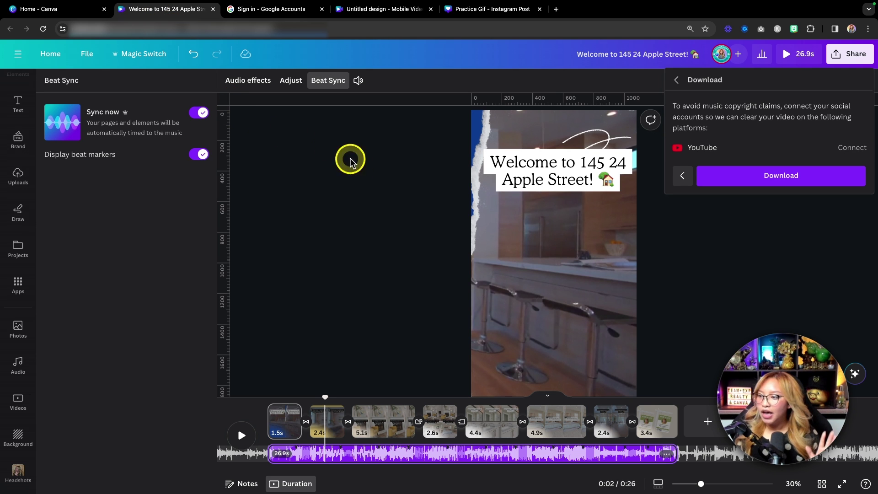
# Step: Download all 8 pages of the listing video as a 1080p MP4
pyautogui.click(806, 183)
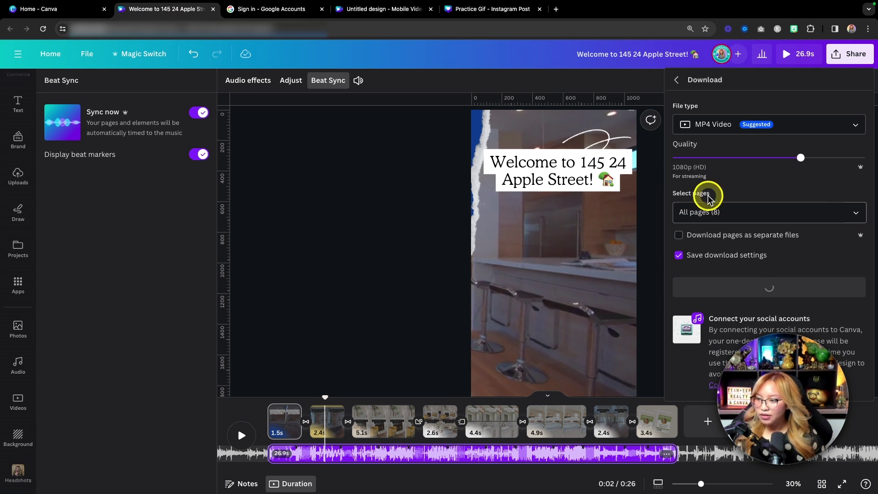
pyautogui.click(768, 288)
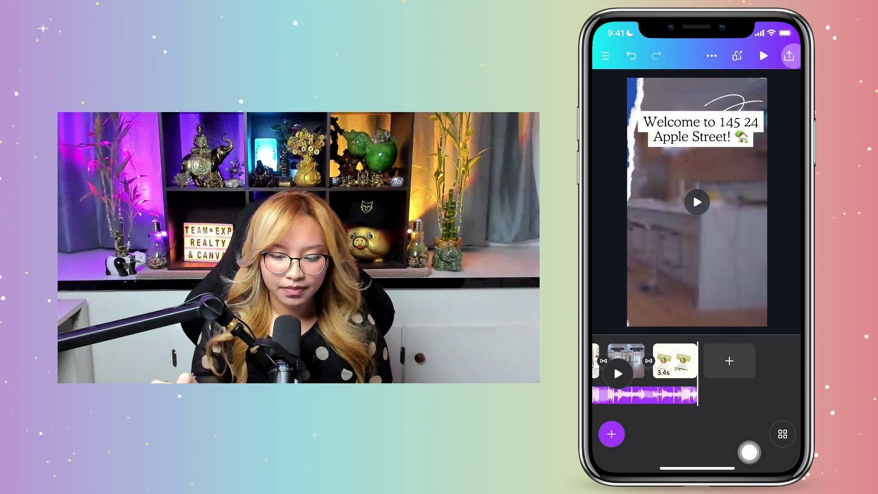
# Step: Download the listing video as an MP4 from the Canva phone app and check it in Photos Recents
pyautogui.click(790, 56)
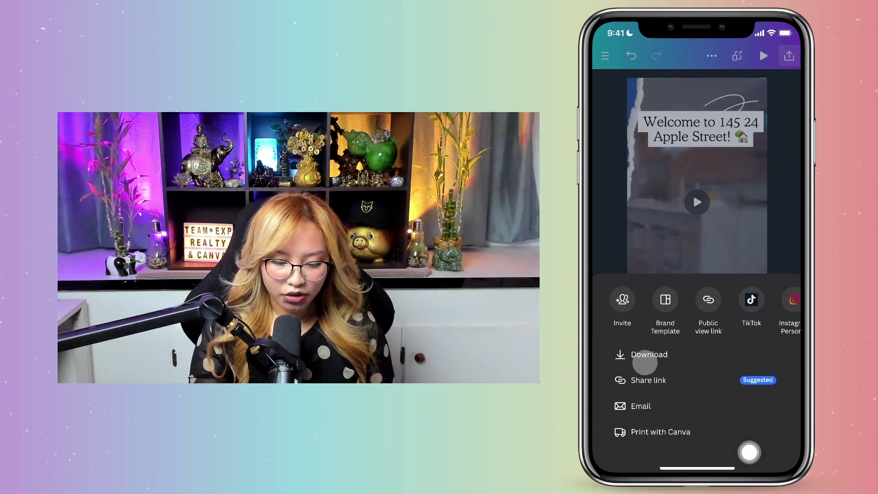
pyautogui.click(645, 355)
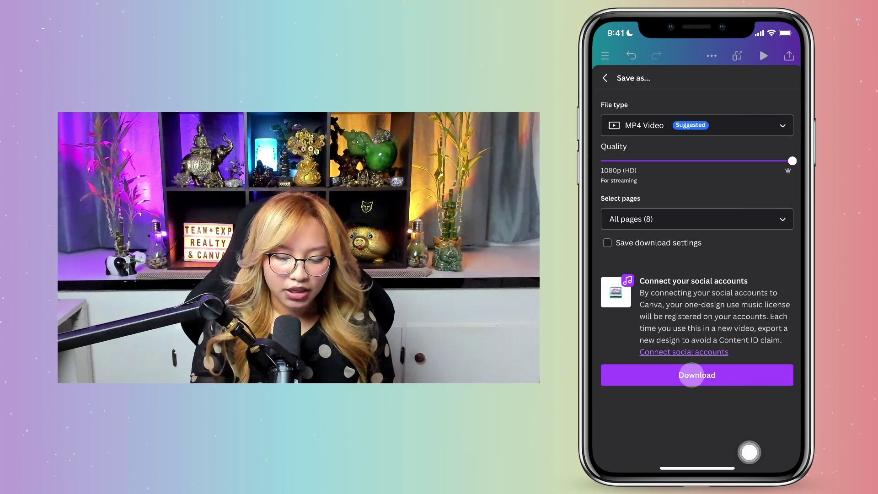
pyautogui.click(696, 373)
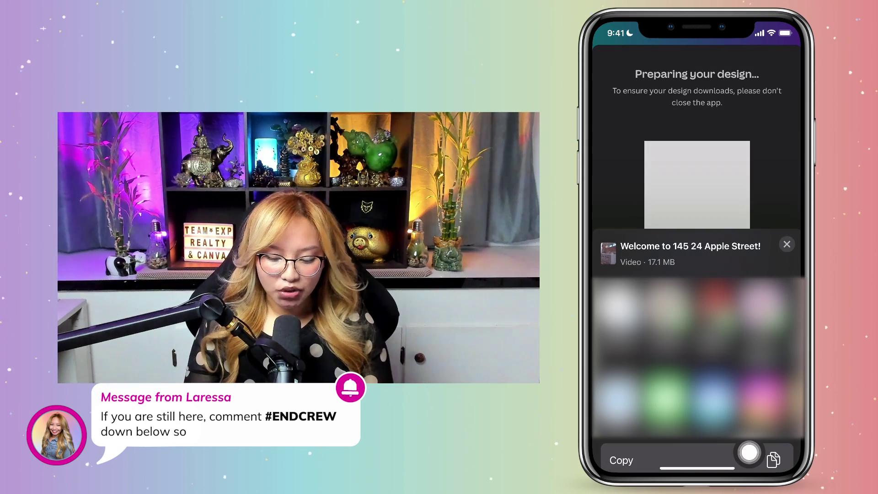
pyautogui.moveTo(698, 468); pyautogui.dragTo(782, 444)
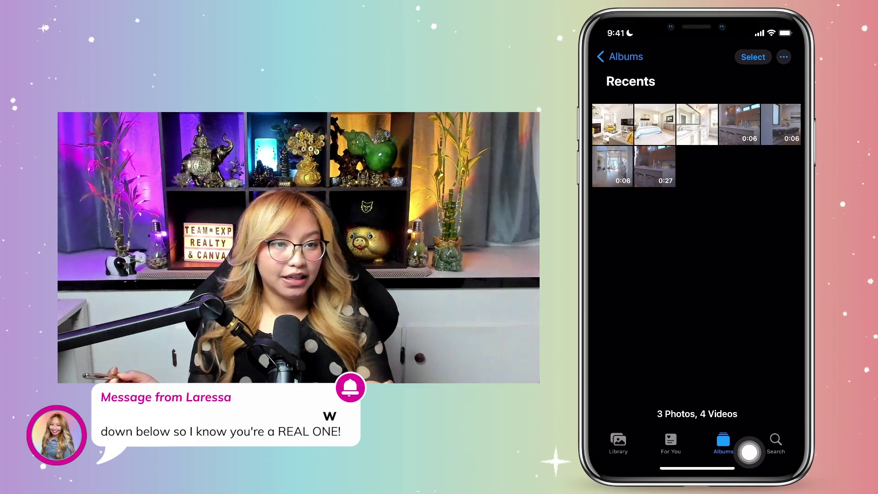